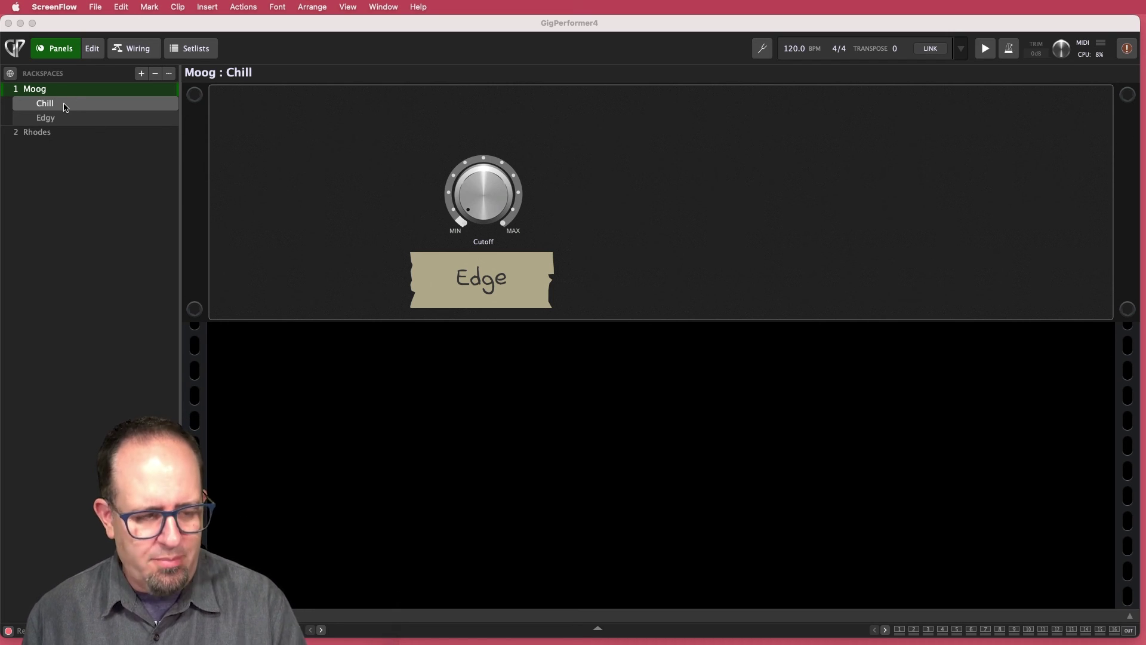
Preview Moog's Edgy variation and Rhodes with its Phaser variation, then return to Moog
click(63, 107)
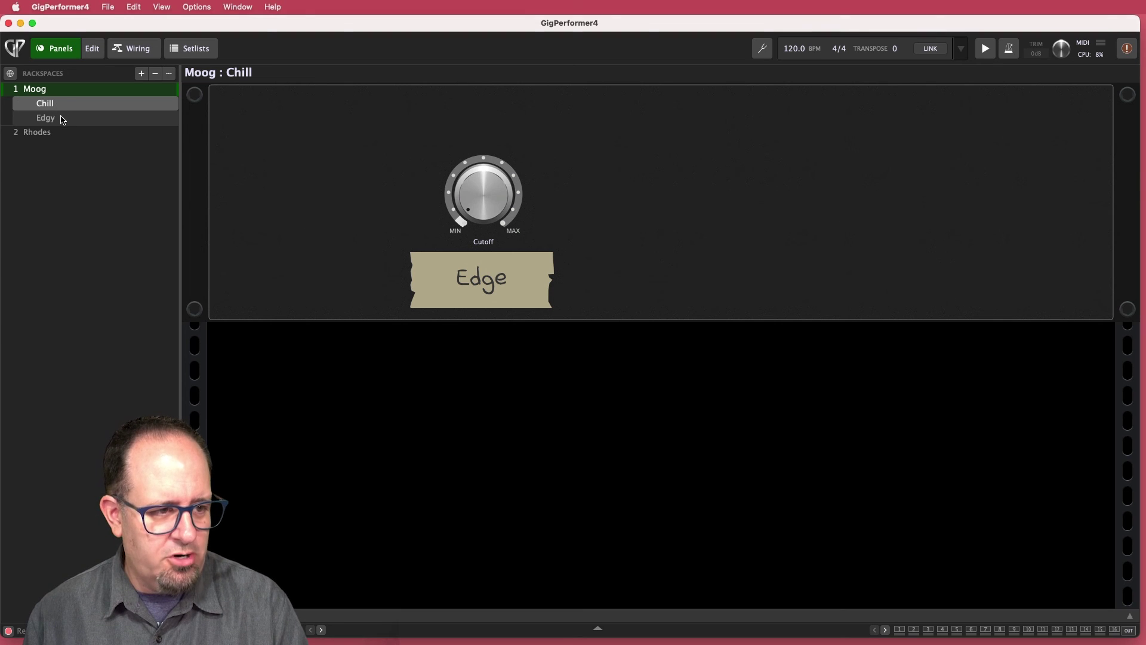
click(62, 122)
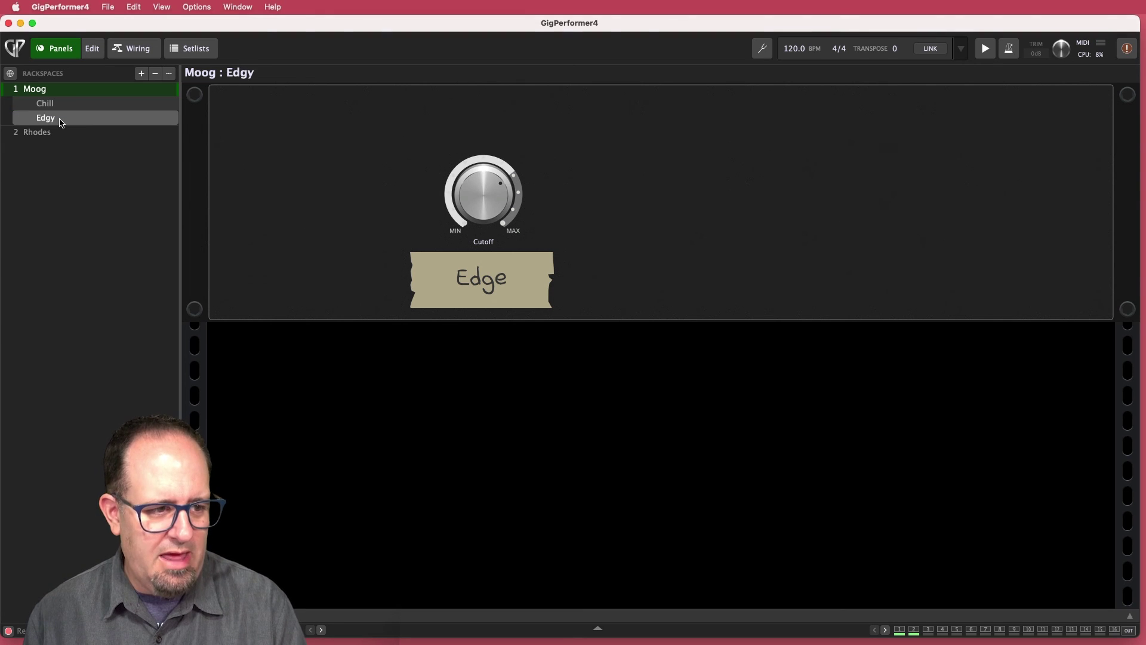
click(59, 132)
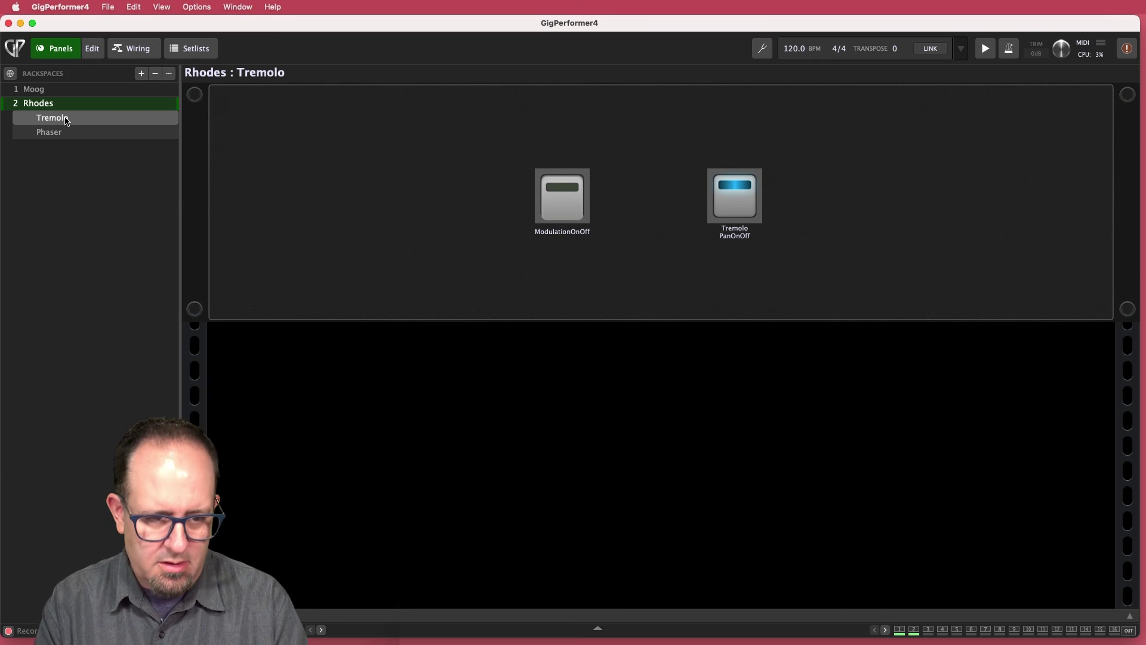
click(88, 137)
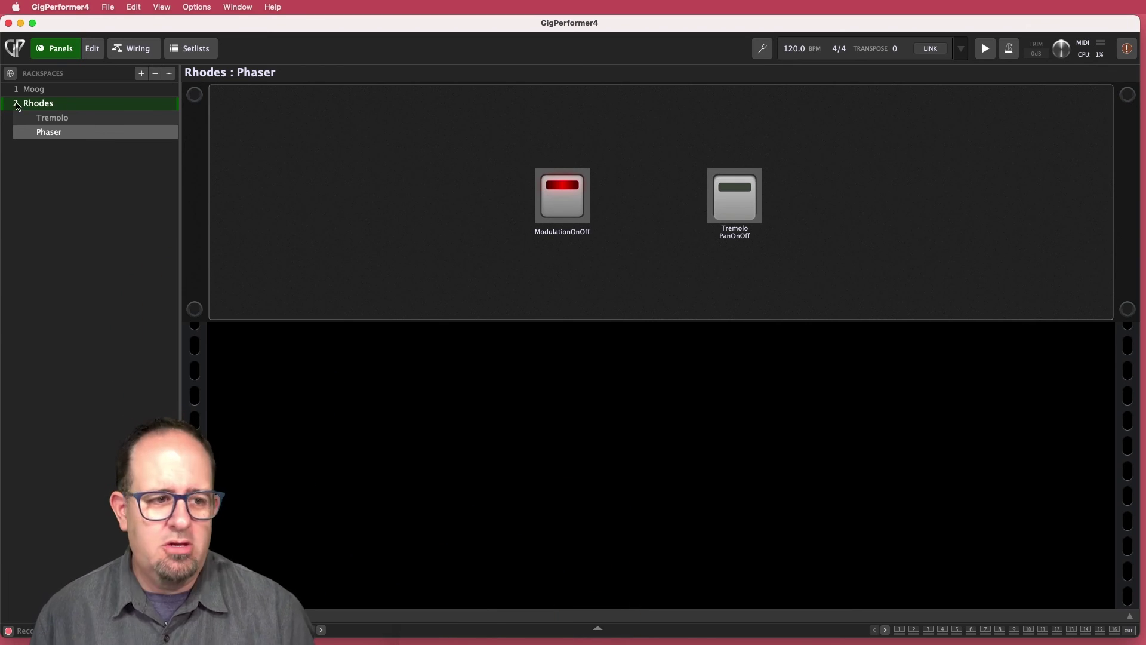
click(46, 91)
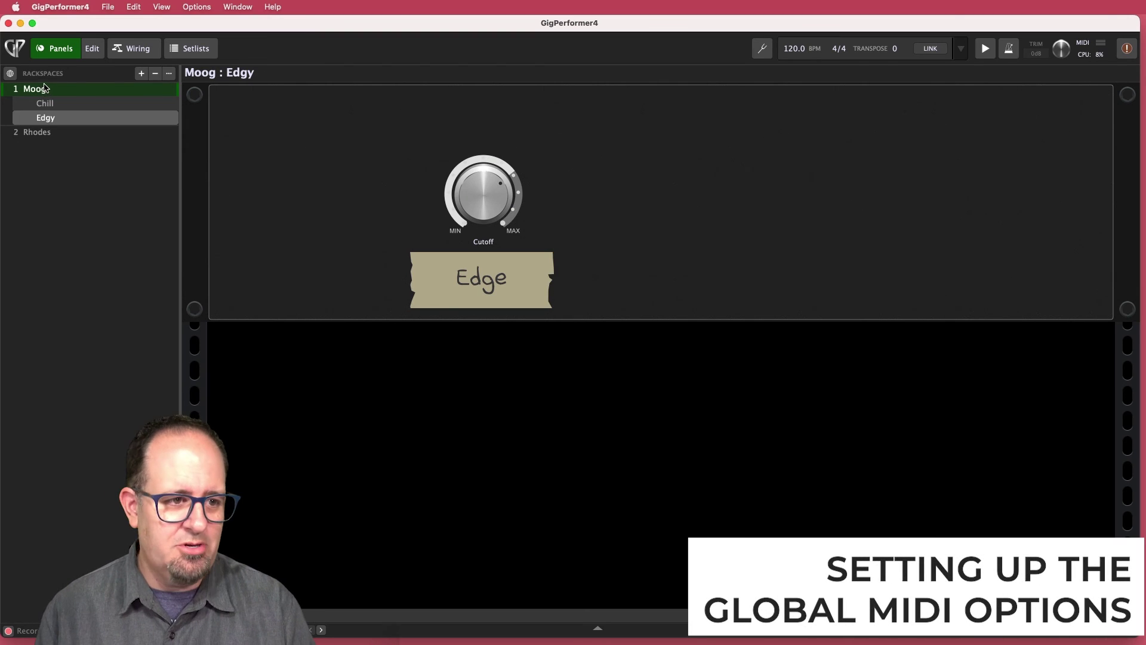
In Global MIDI settings, MIDI-learn controller 119 for Next Variation/Song Part
click(196, 7)
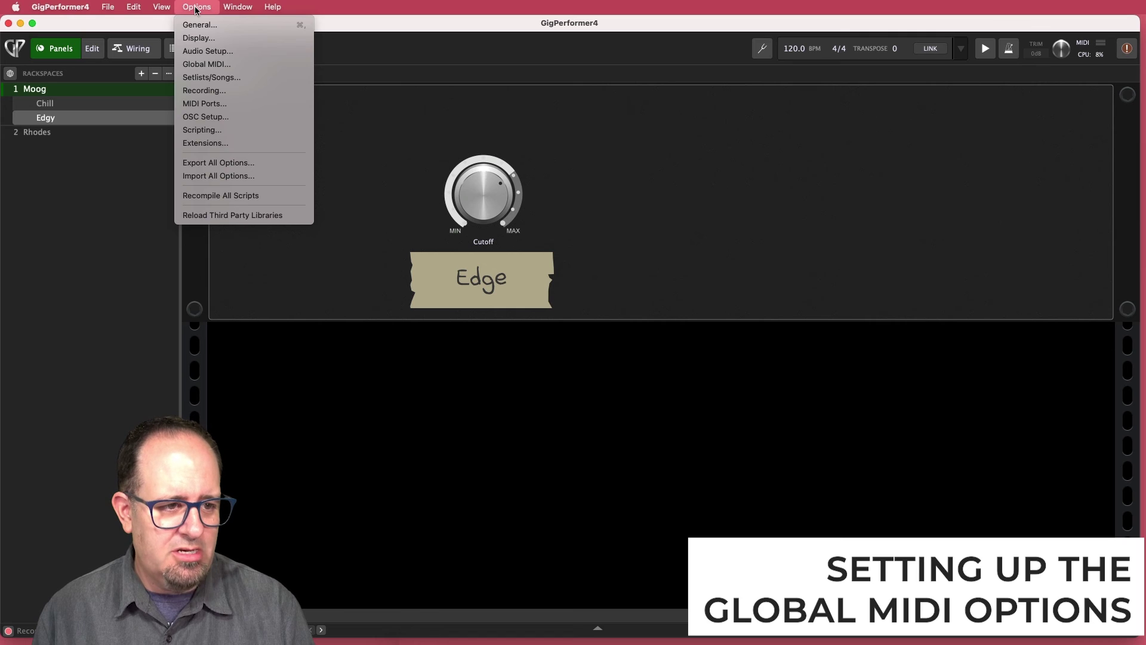
click(209, 64)
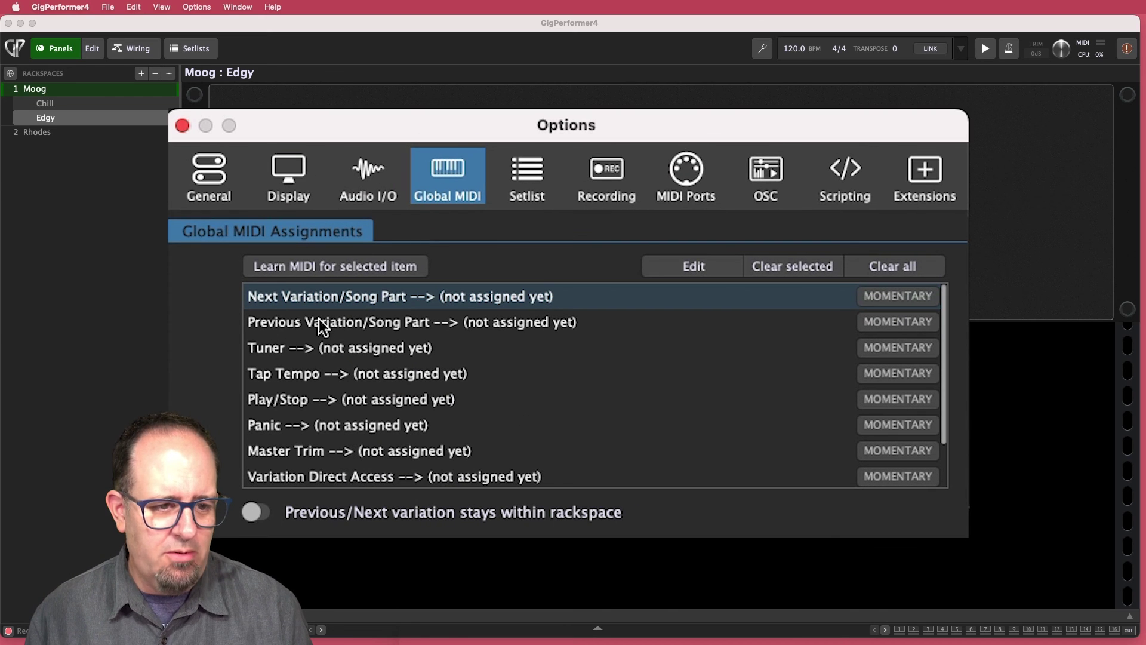
click(318, 319)
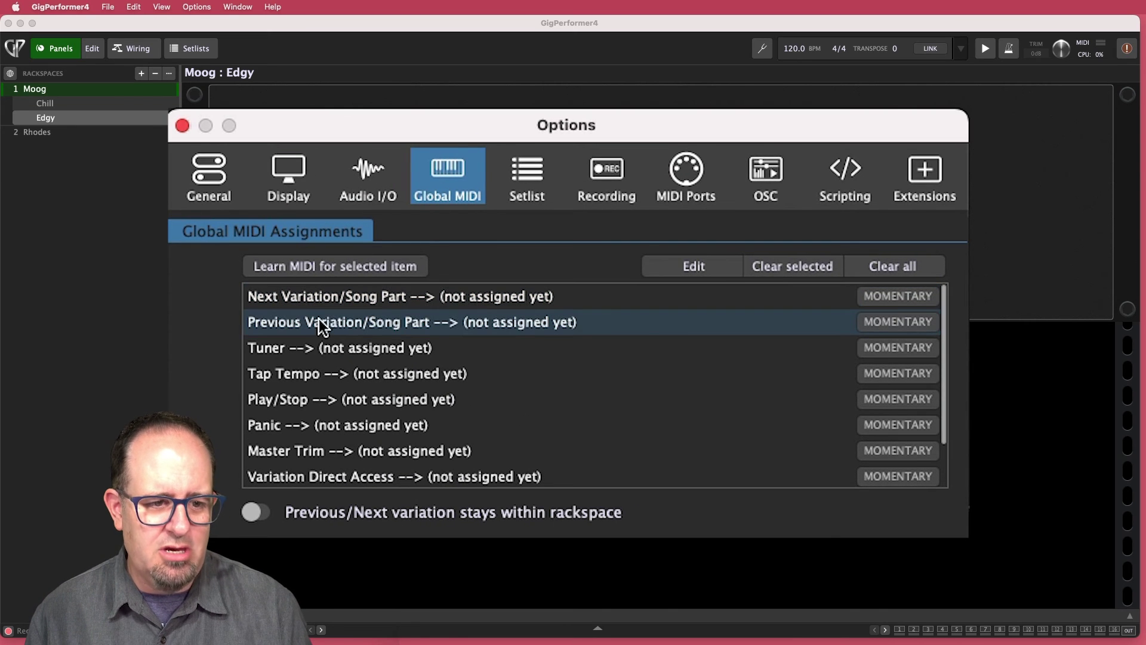
click(320, 303)
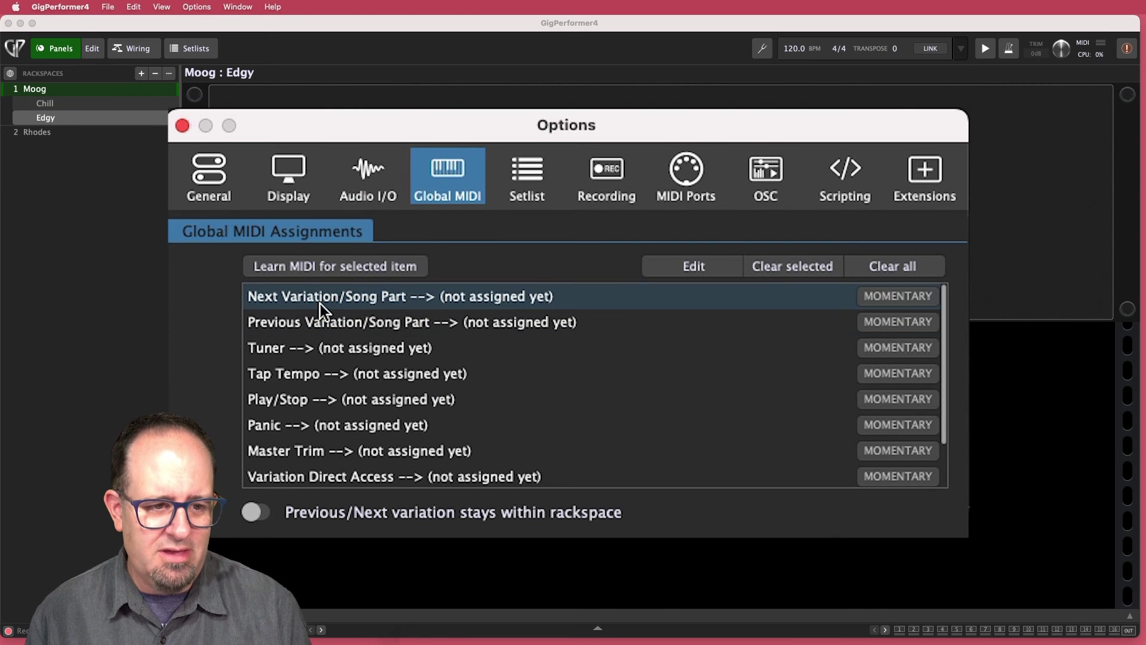
click(338, 269)
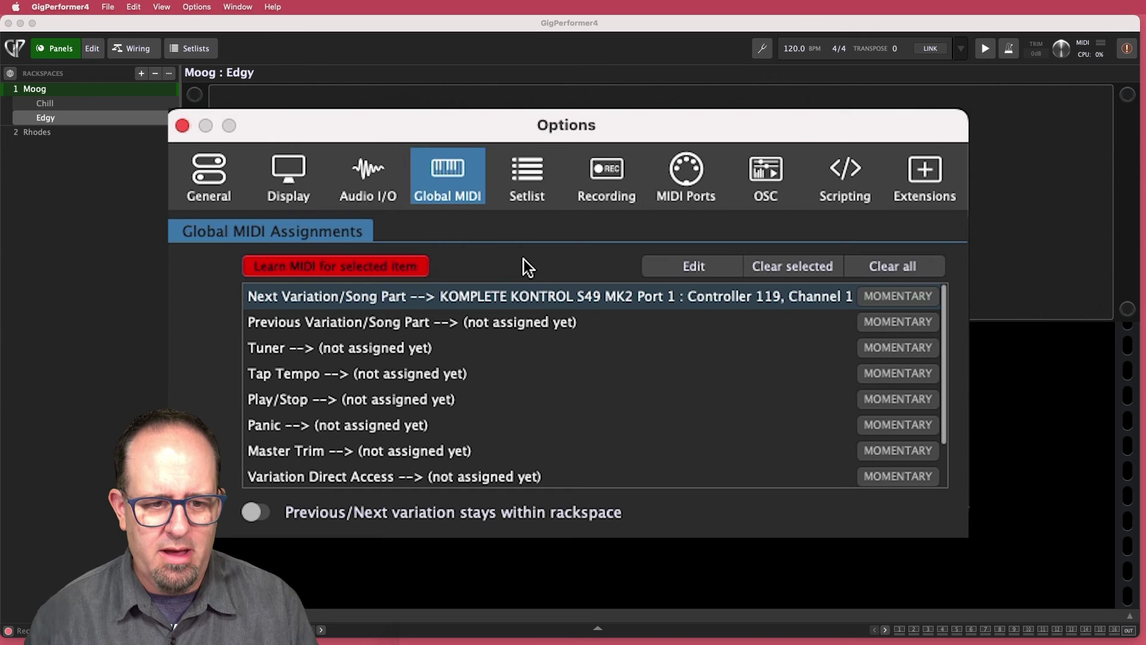
Learn controller 118 for Previous Variation and 112/113 for Previous/Next Rackspace, then close the settings
click(508, 316)
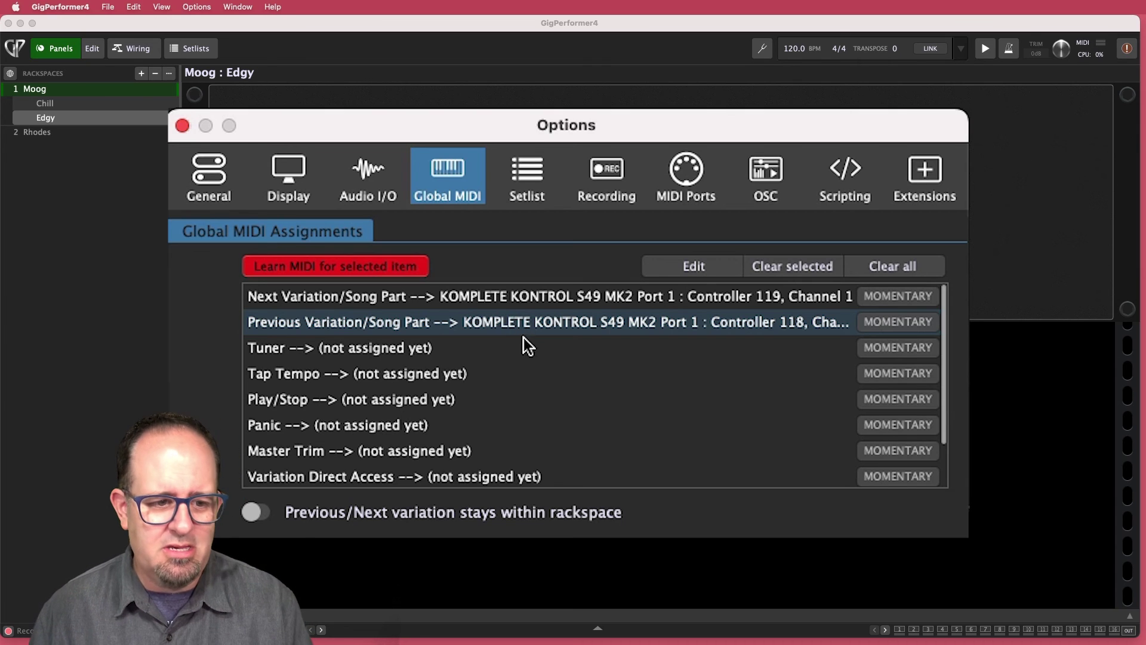
scroll(524, 360, down, 2)
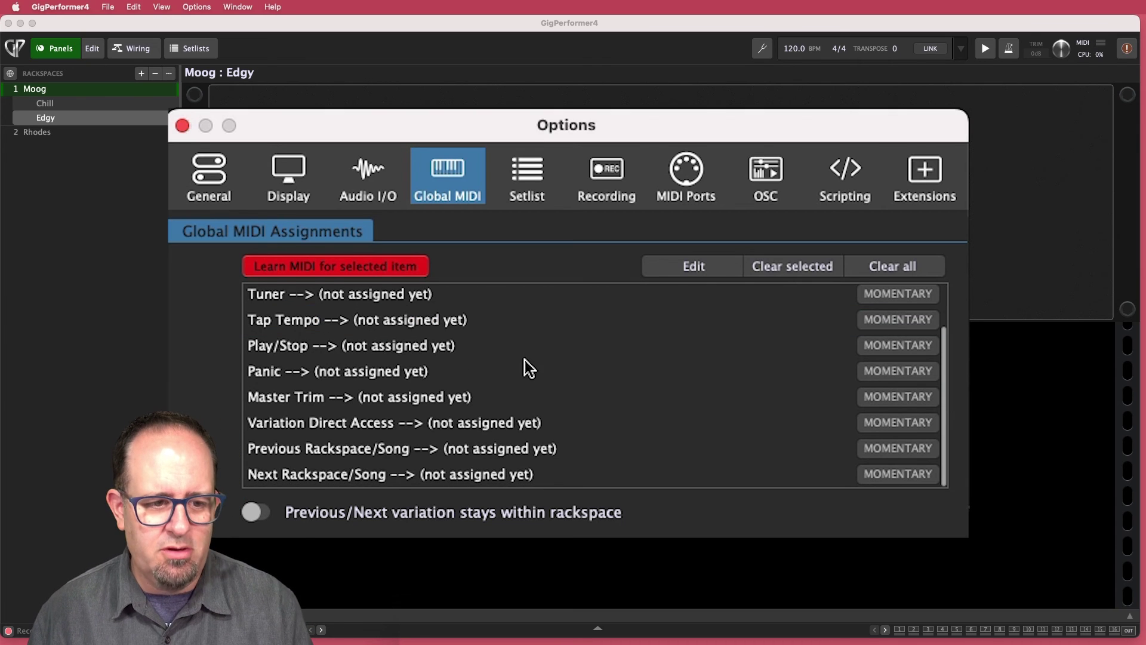
click(425, 437)
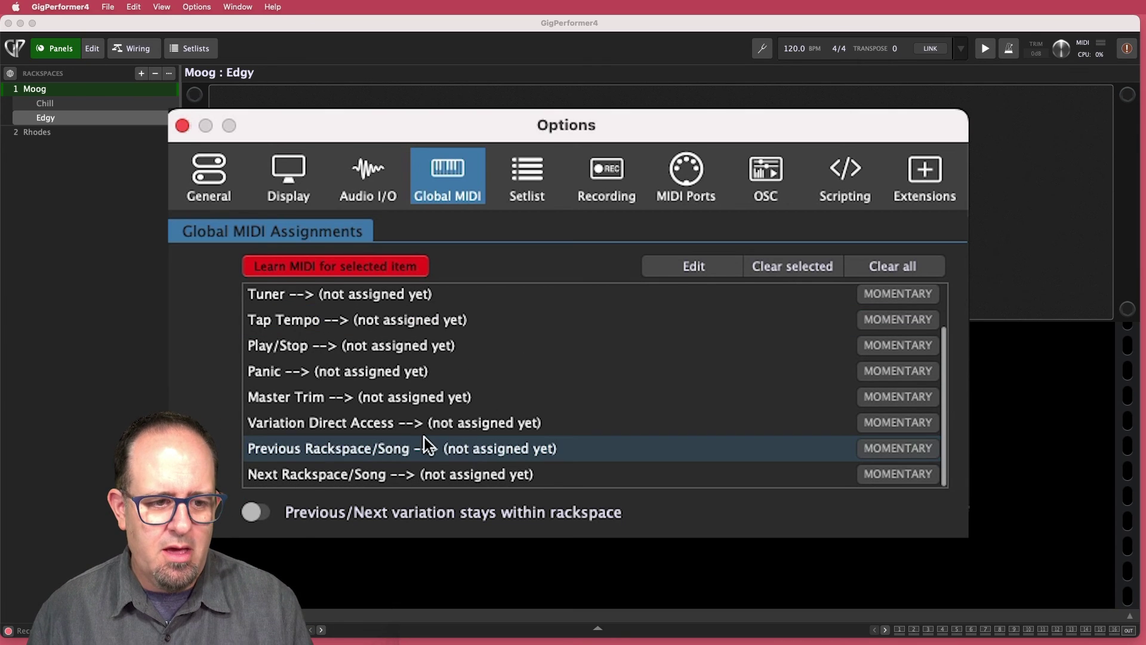
click(443, 471)
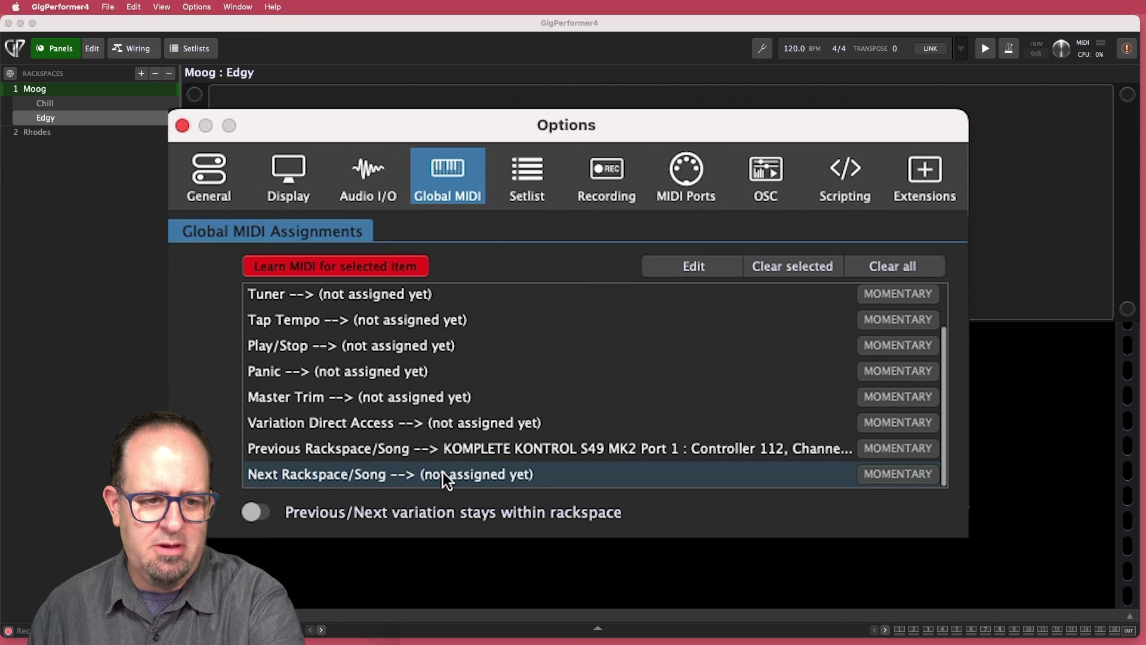
click(369, 267)
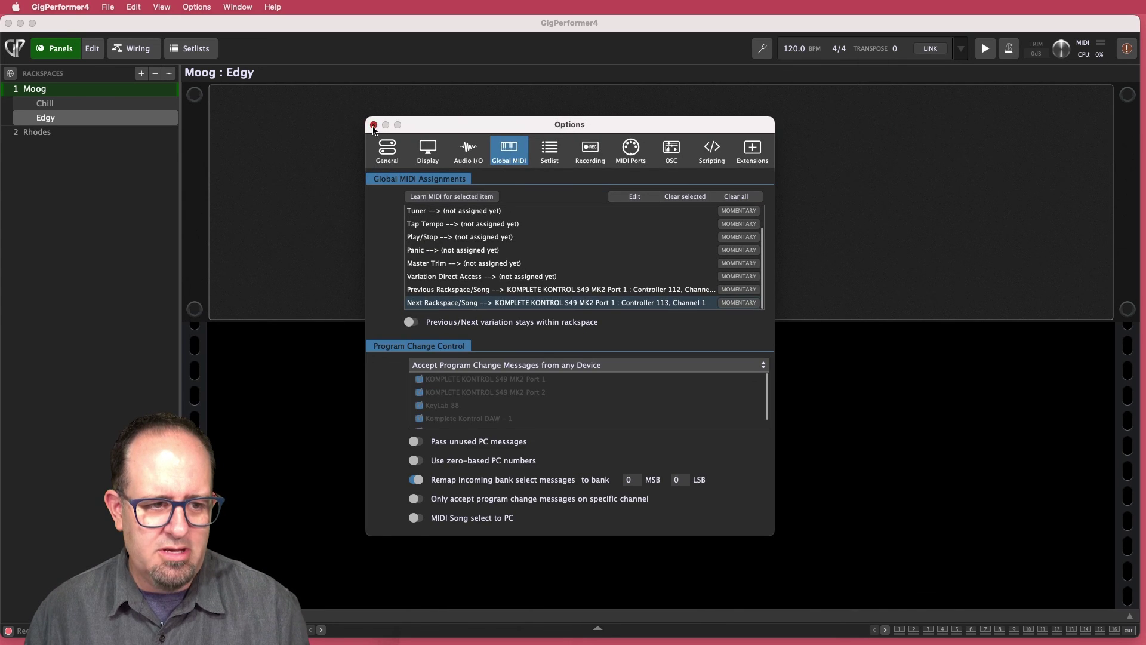
click(374, 127)
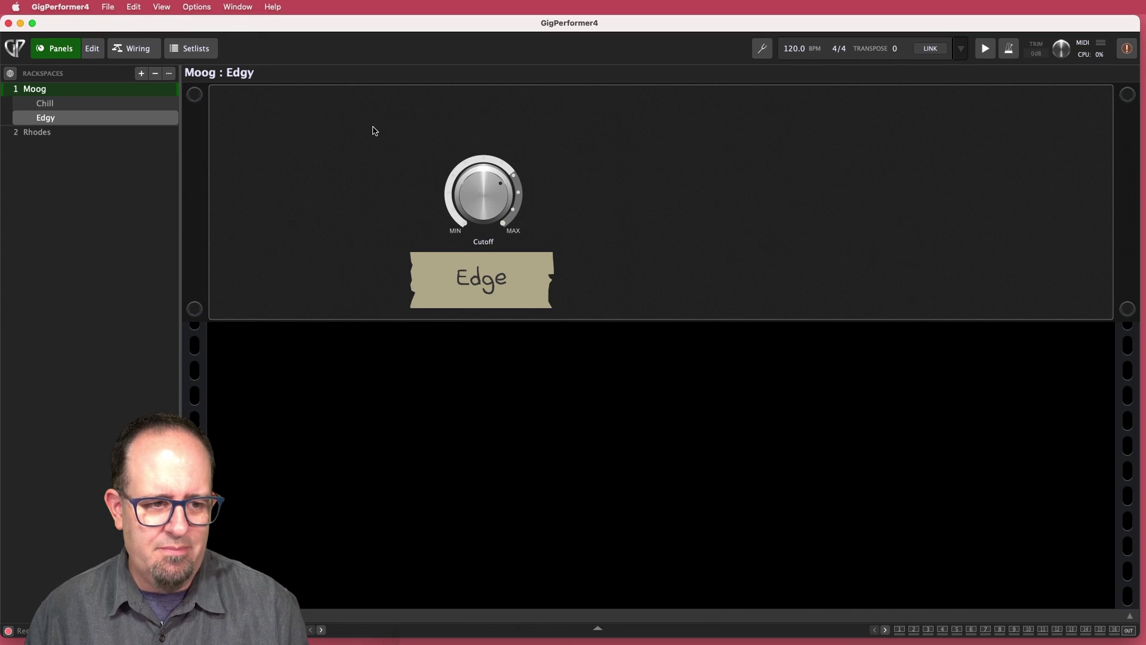
Select Moog's Chill variation and test switching back and forth between the Moog and Rhodes rackspaces
click(135, 104)
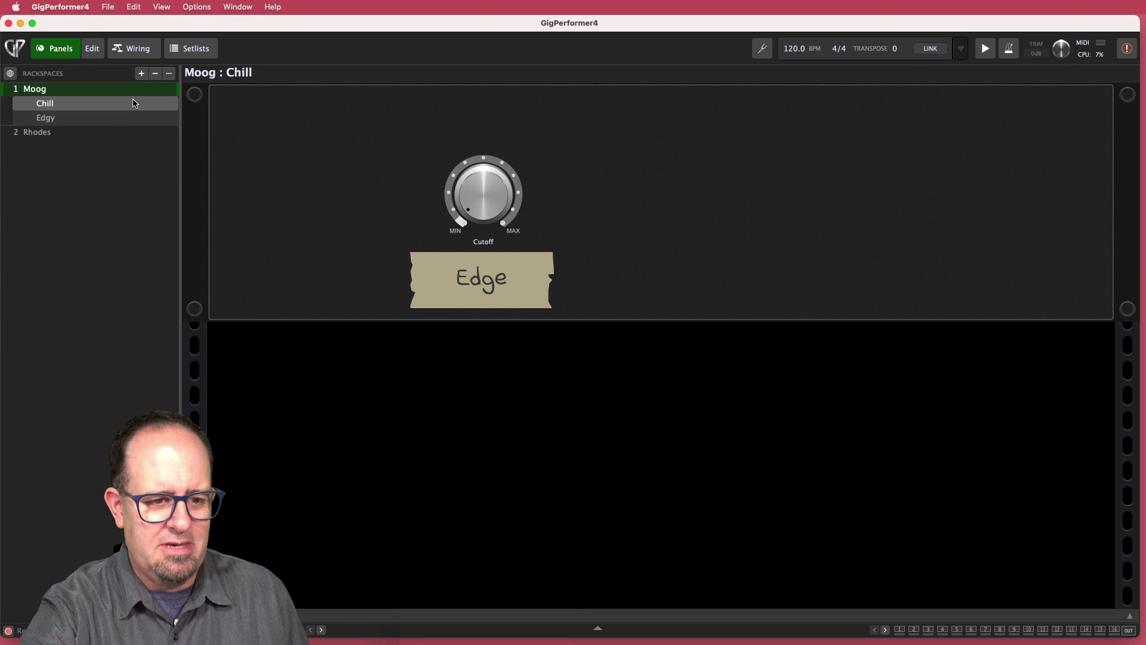
key(Right)
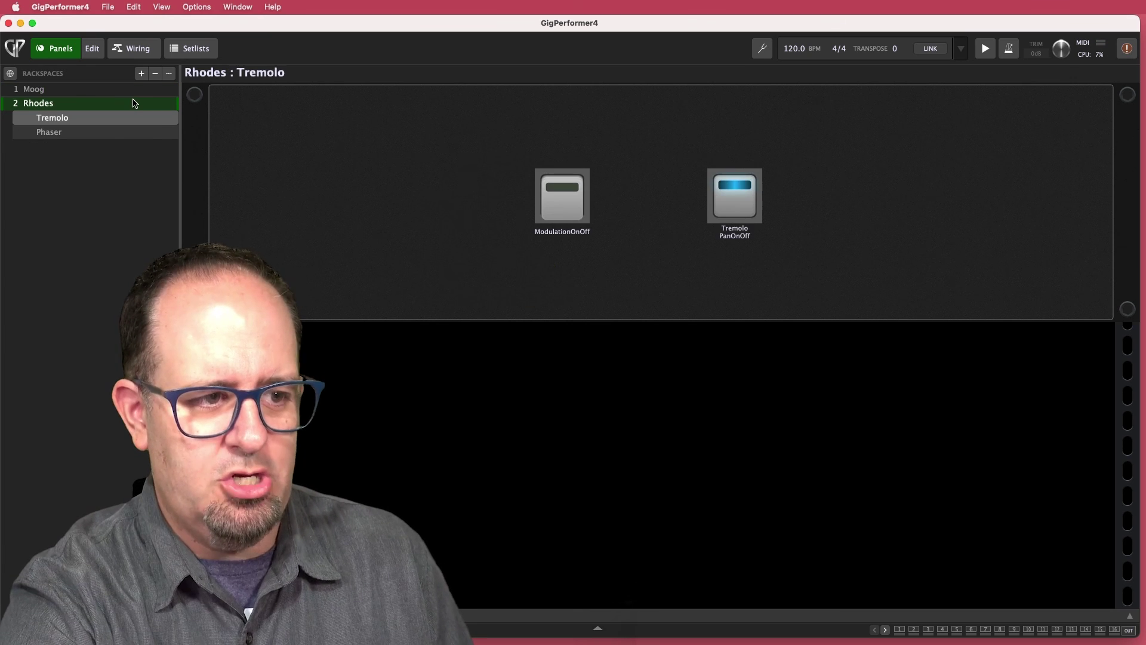
key(Left)
key(Right)
key(Left)
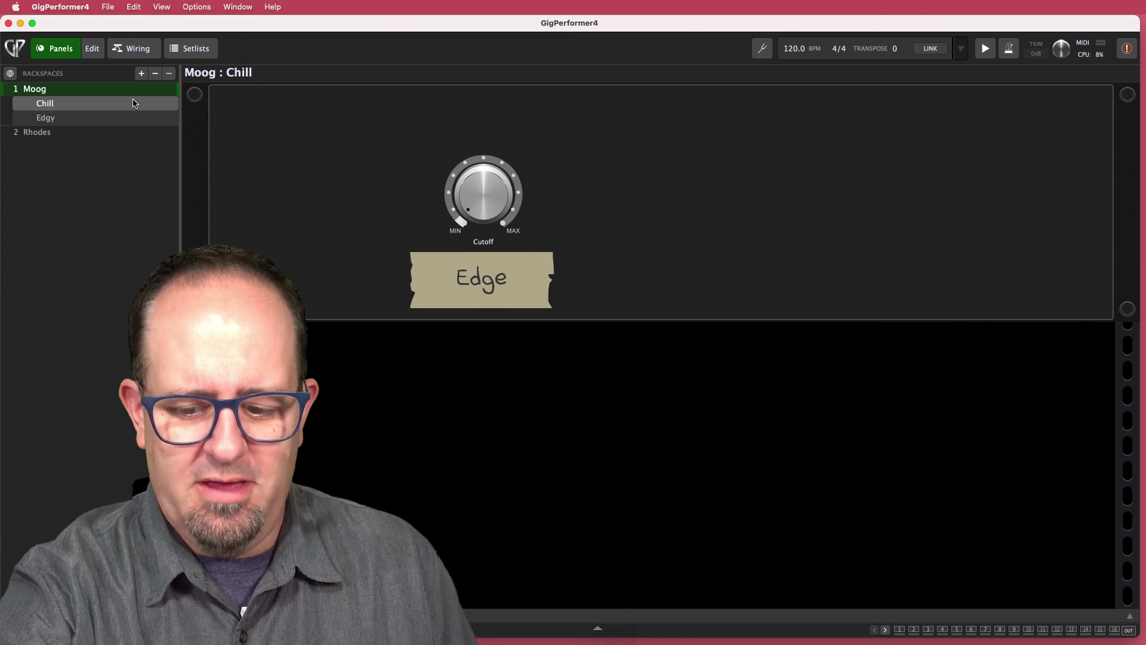
Step through variations and rackspaces with the assigned controller buttons, ending on Rhodes Tremolo
key(Down)
key(Down)
key(Left)
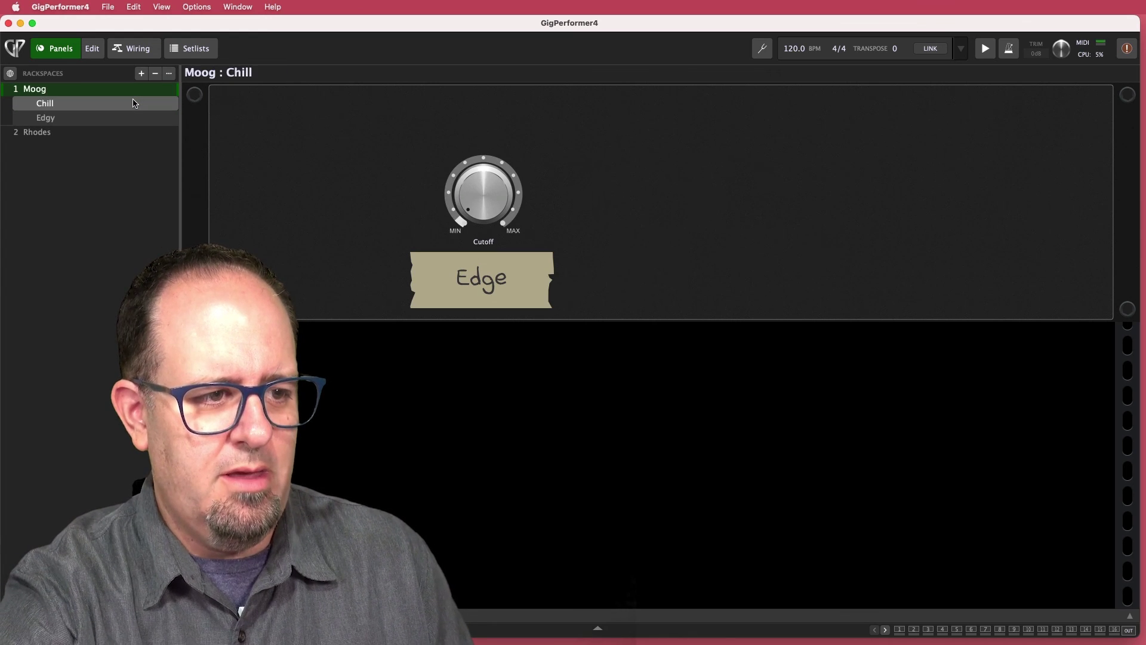
key(Down)
key(Up)
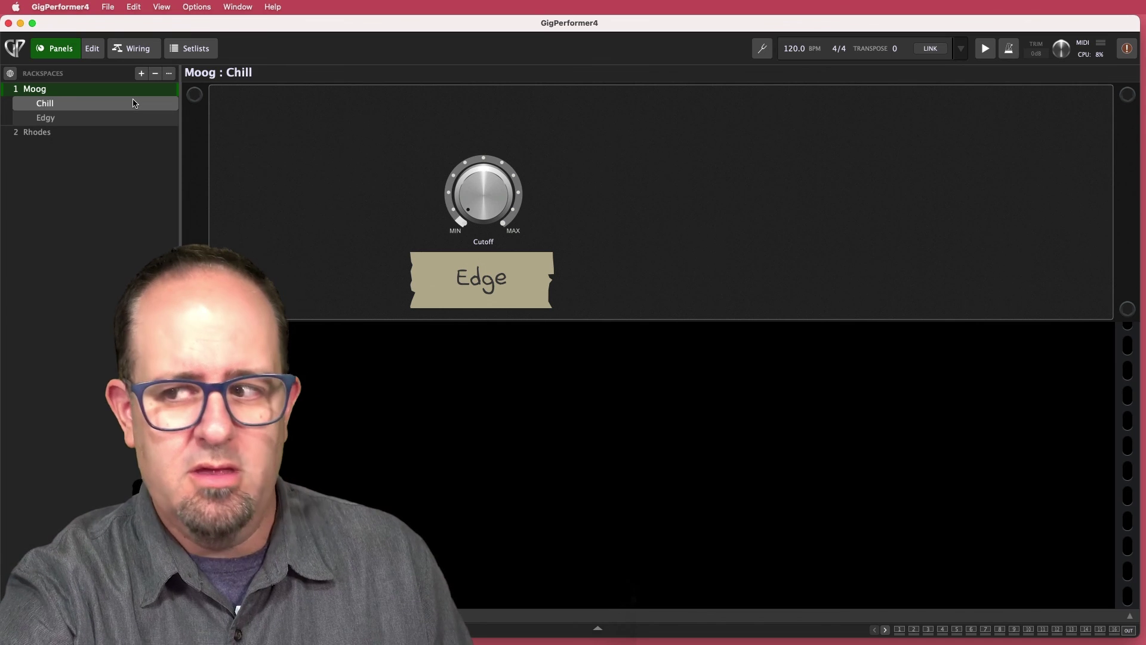
key(Down)
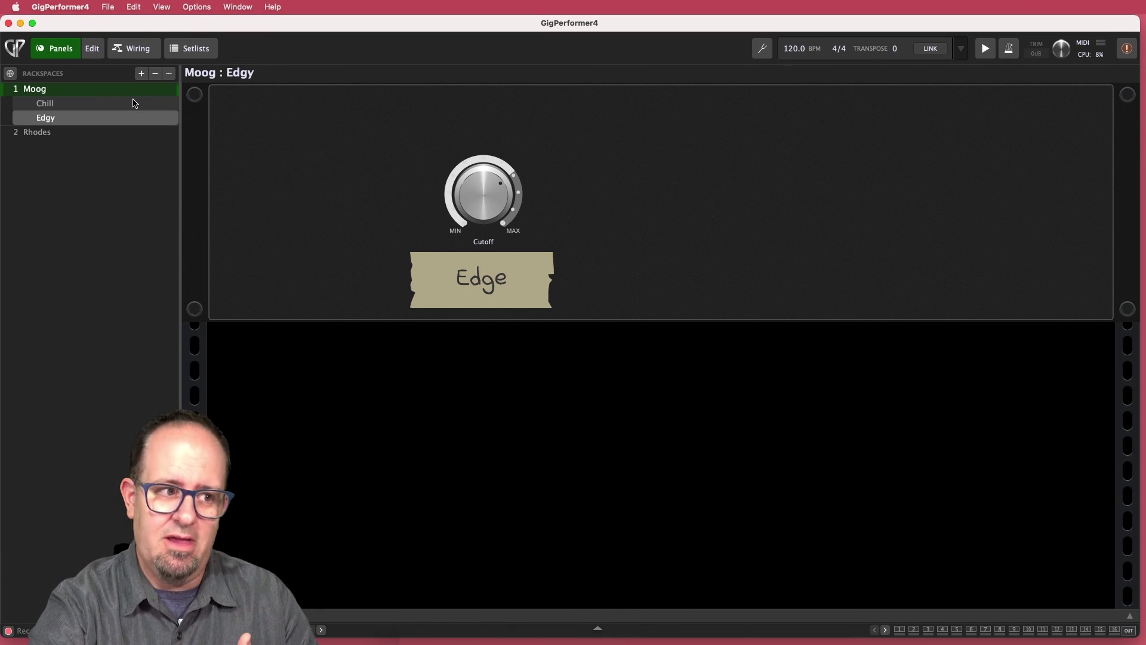
key(Down)
key(Down)
key(Up)
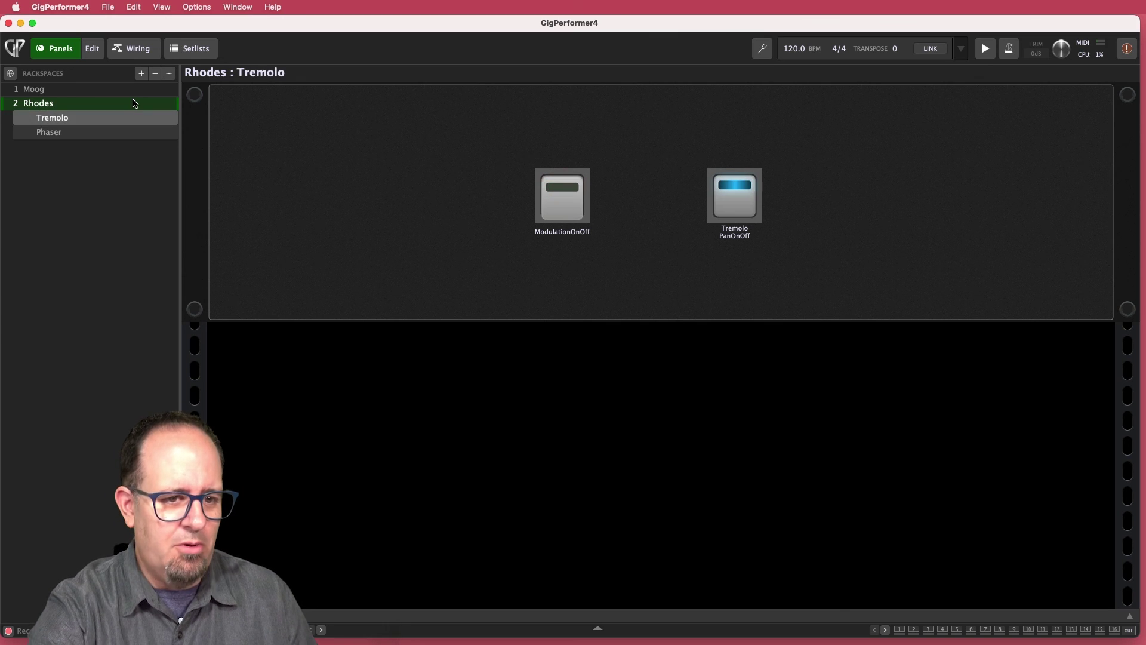
key(Down)
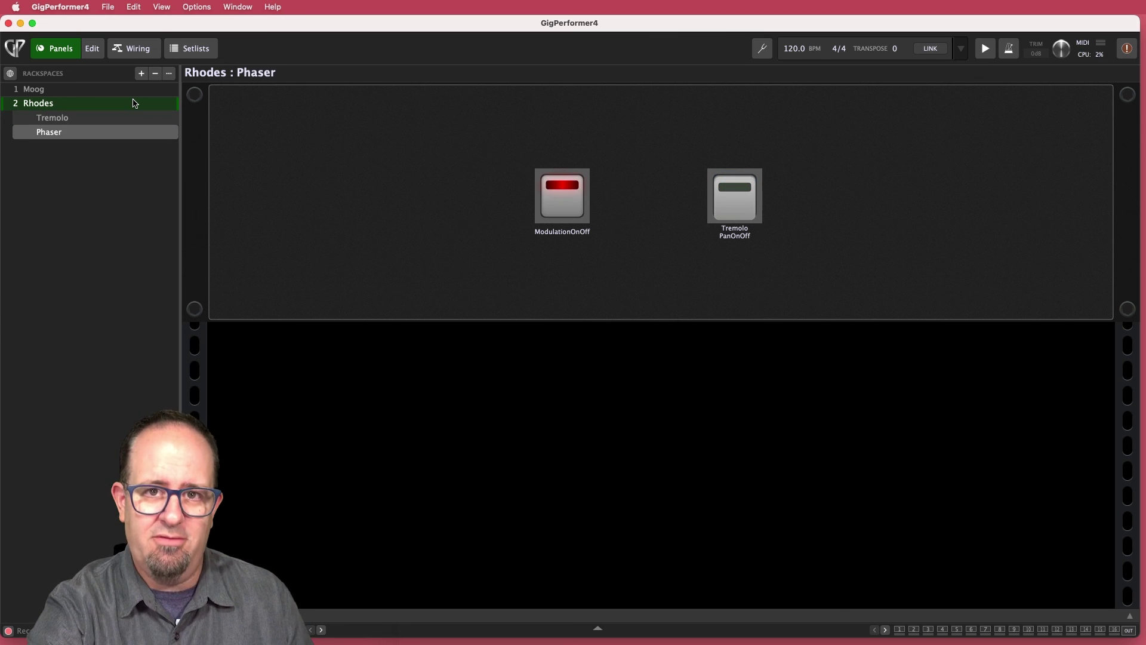
key(Up)
key(Up)
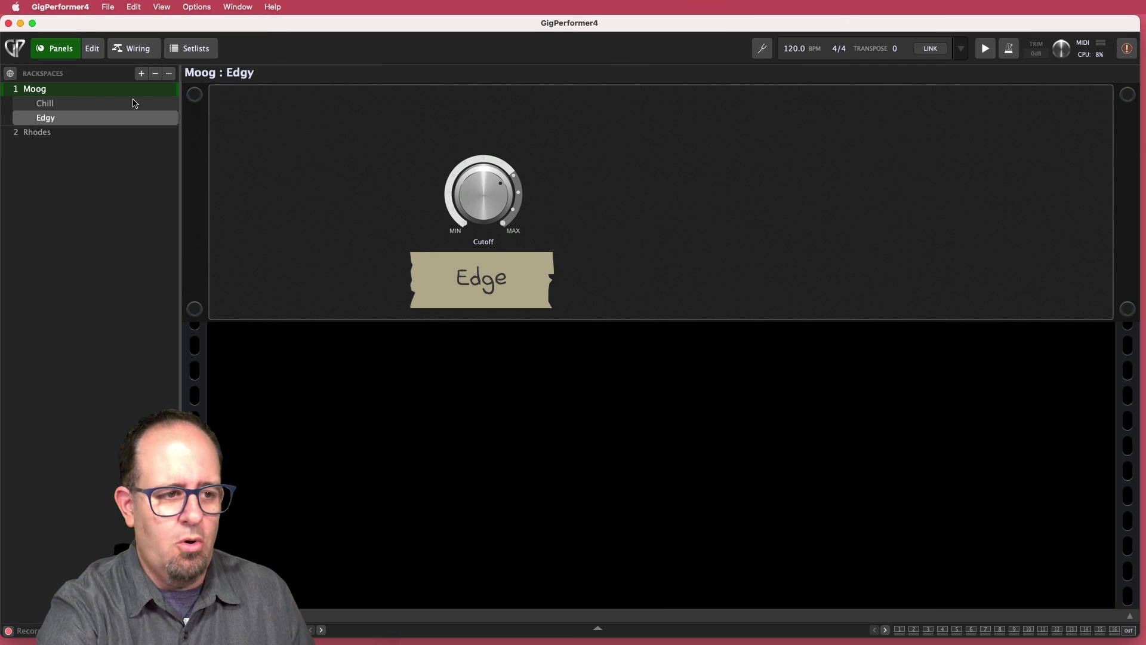
key(Down)
key(Up)
key(Up)
key(Down)
key(Down)
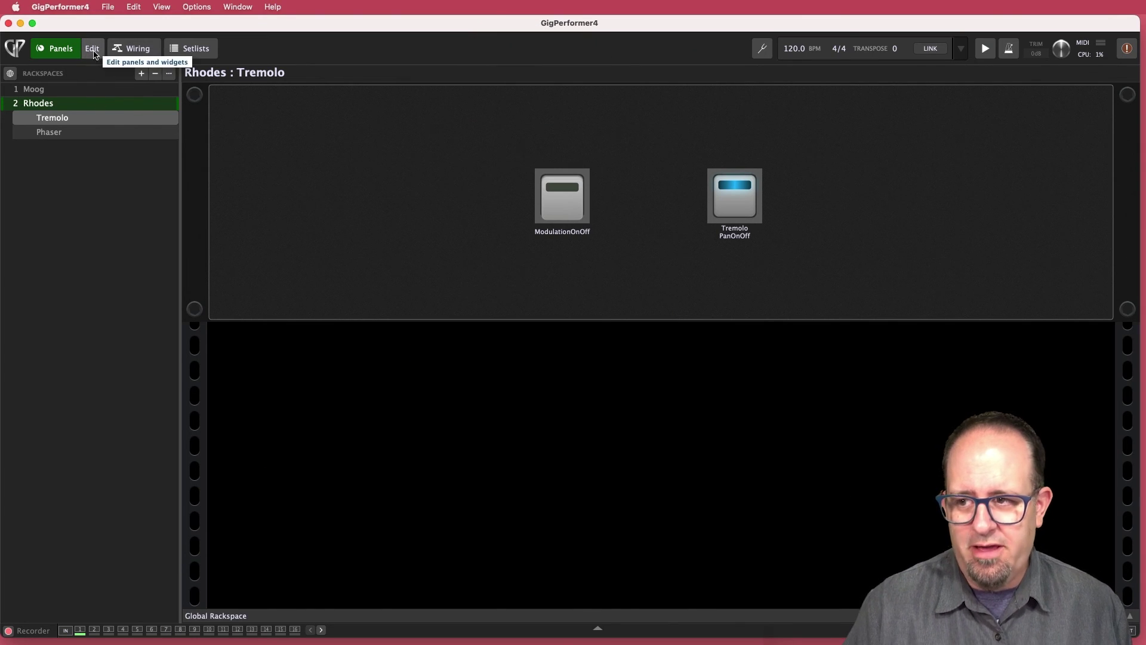
Show the Rhodes : Tremolo wiring, with UVIWorkstation between MIDI In (OMNI) and Audio Out
click(114, 51)
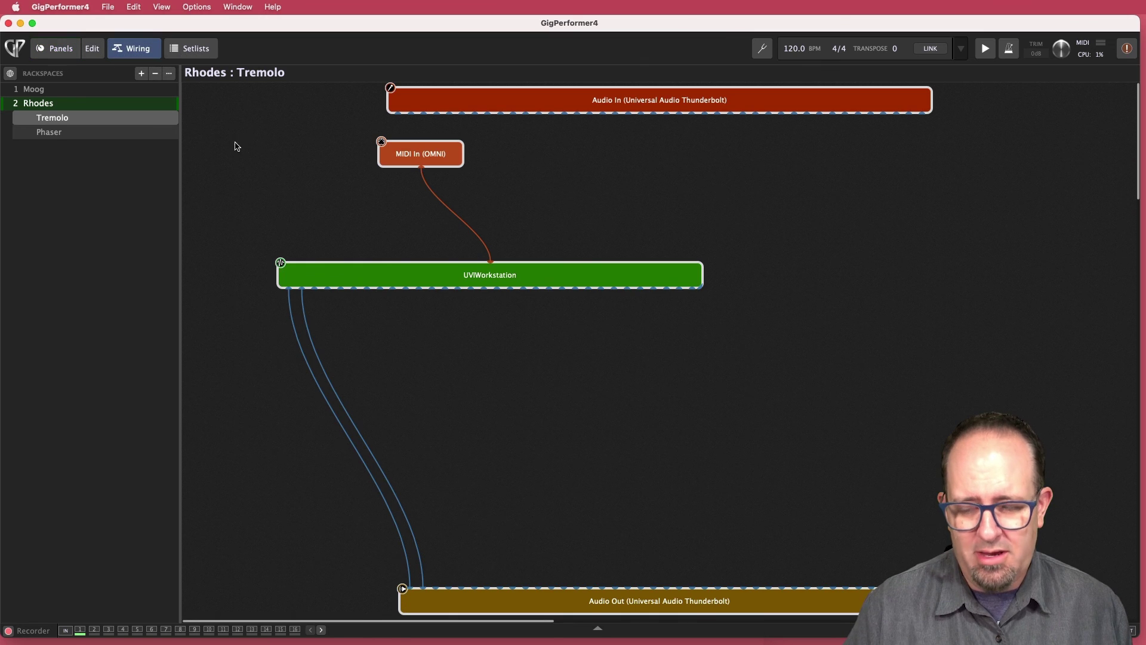
Add a System Actions block from Miscellaneous to the Moog : Chill wiring and close its window
click(89, 90)
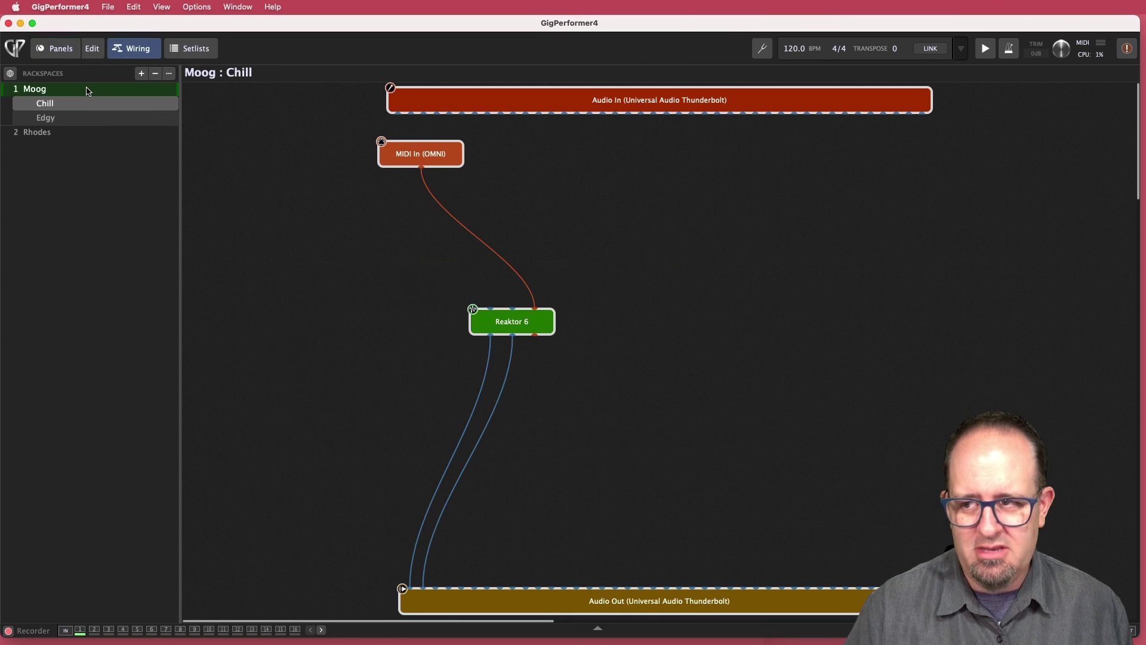
right_click(342, 270)
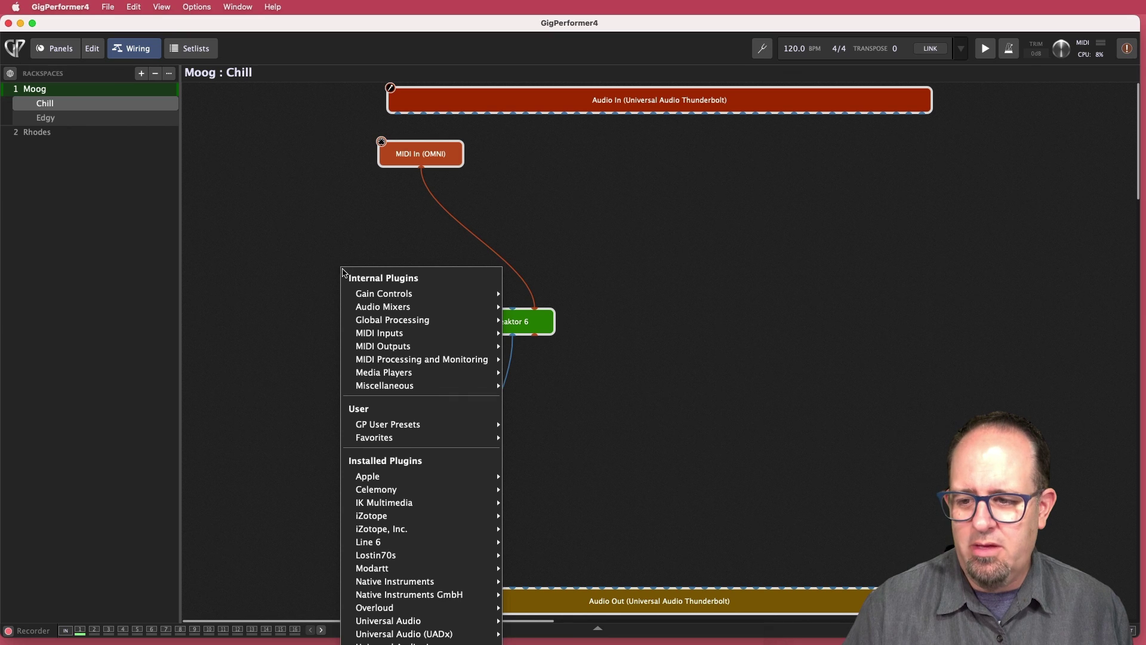
mouse_move(397, 386)
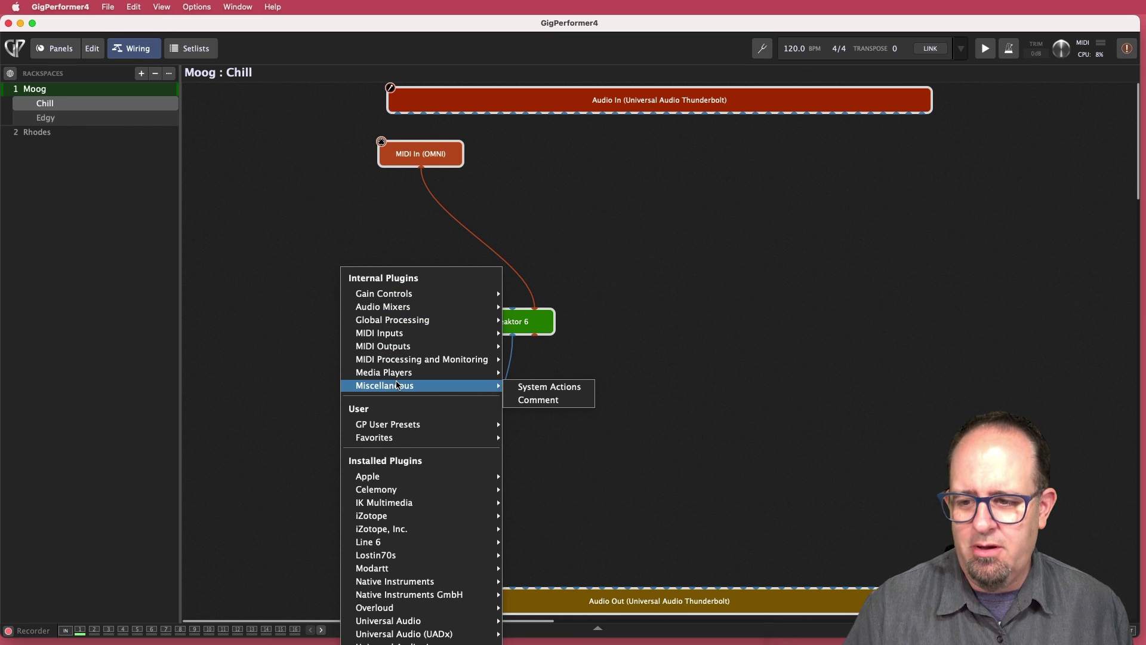
click(539, 386)
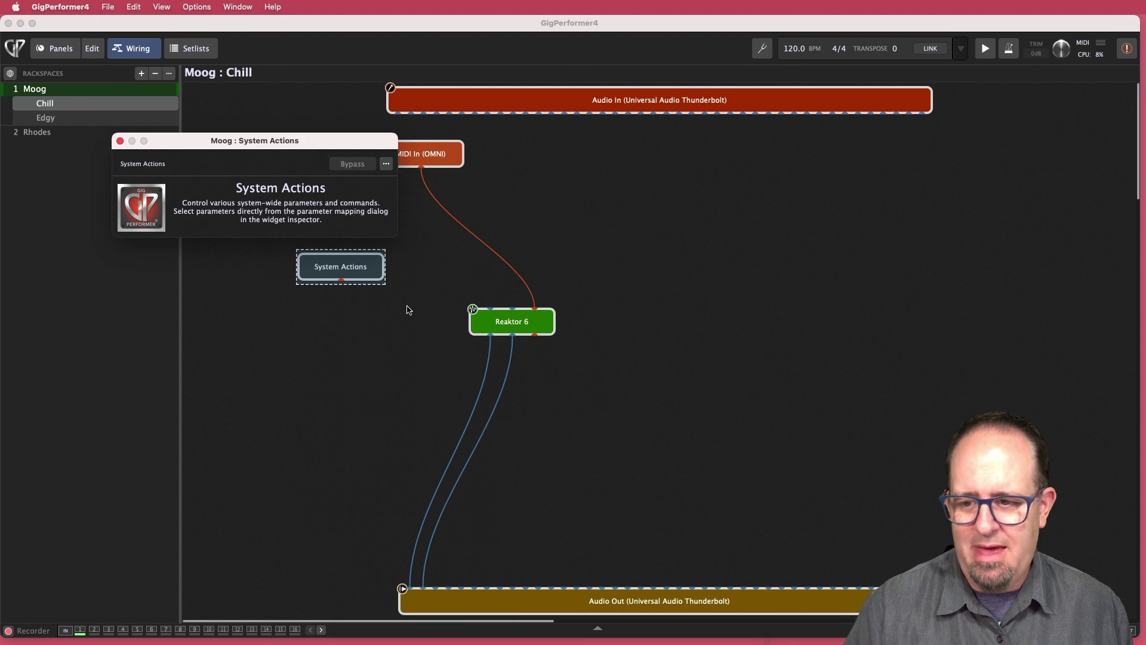
click(120, 141)
Add a System Actions block to the Rhodes : Tremolo wiring as well and close its window
click(83, 131)
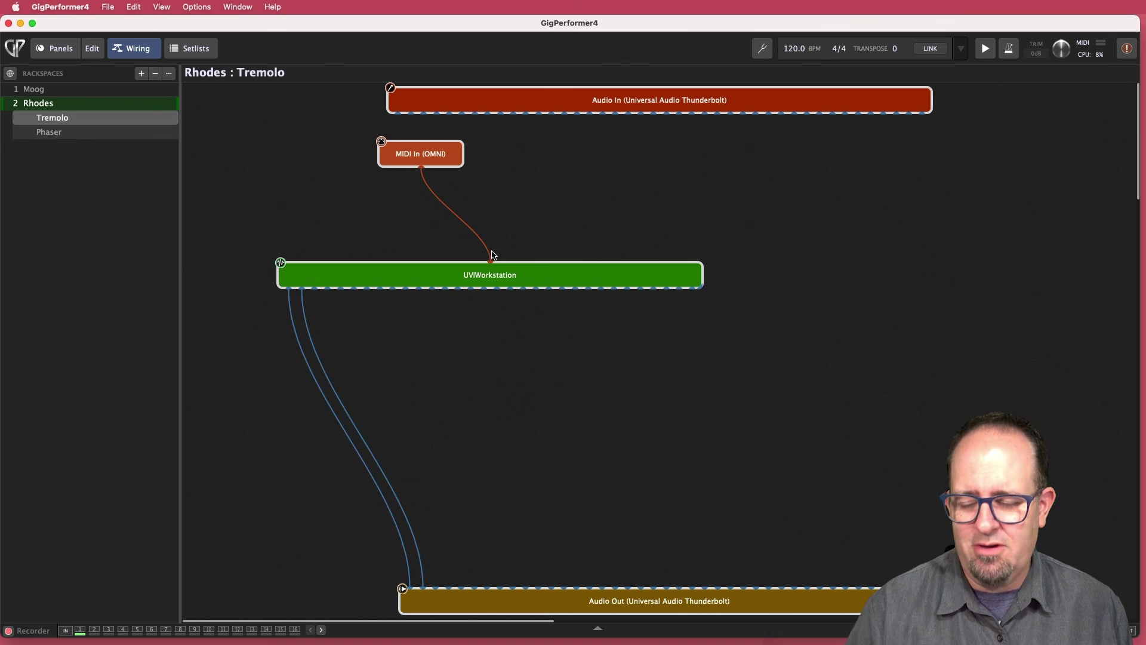
right_click(800, 249)
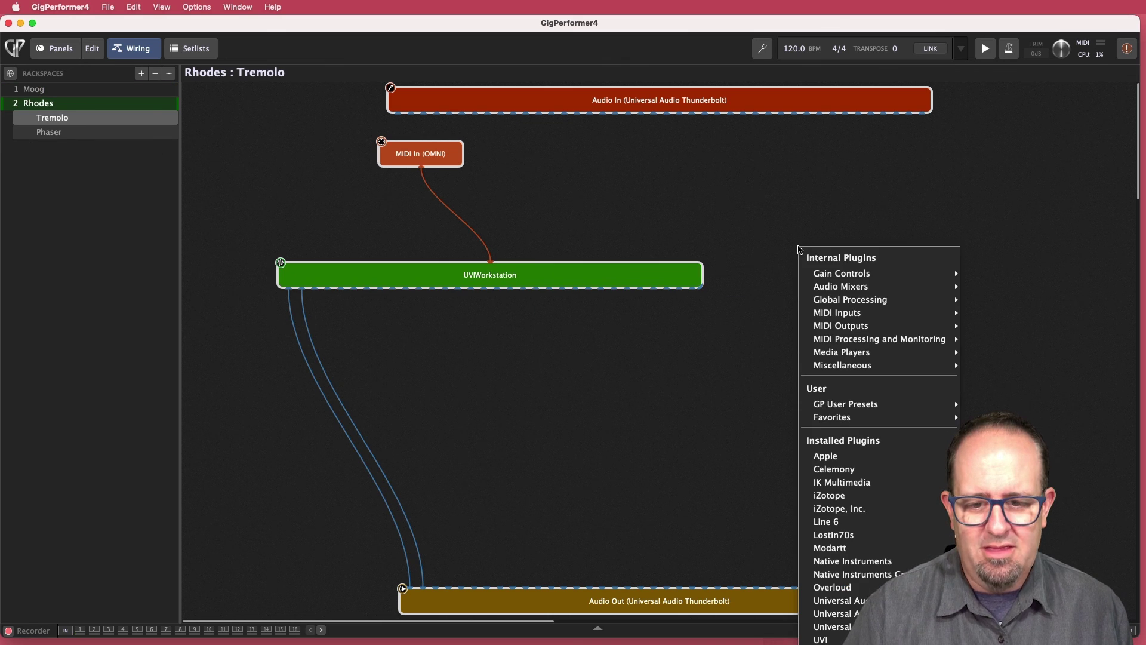
mouse_move(892, 366)
click(1008, 366)
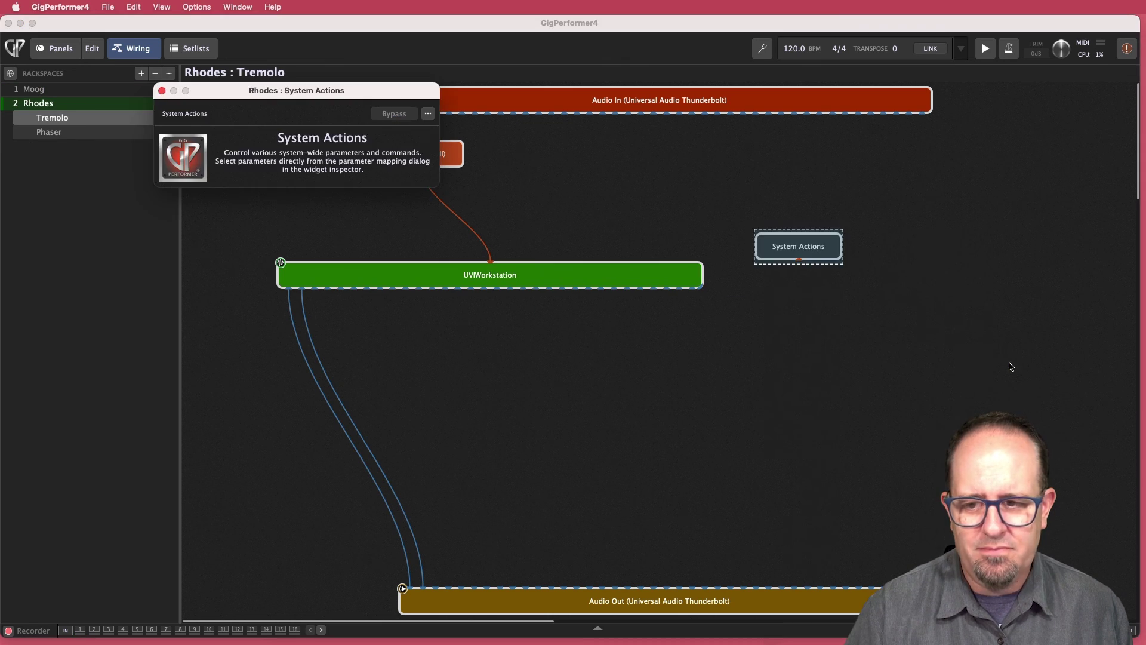
click(161, 91)
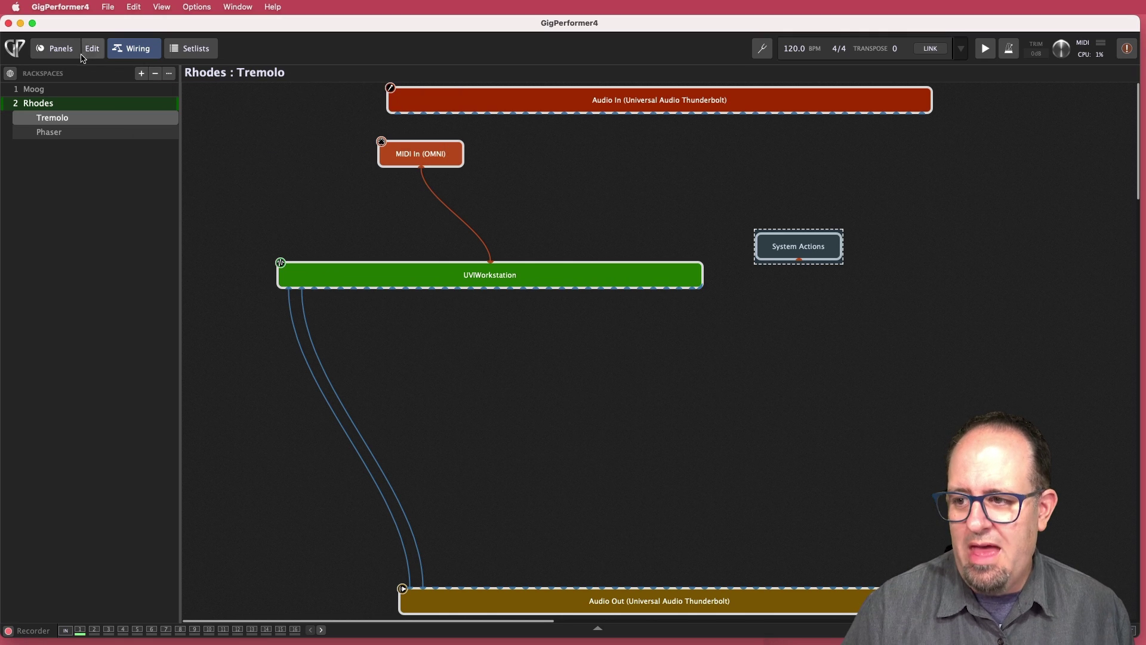
click(91, 50)
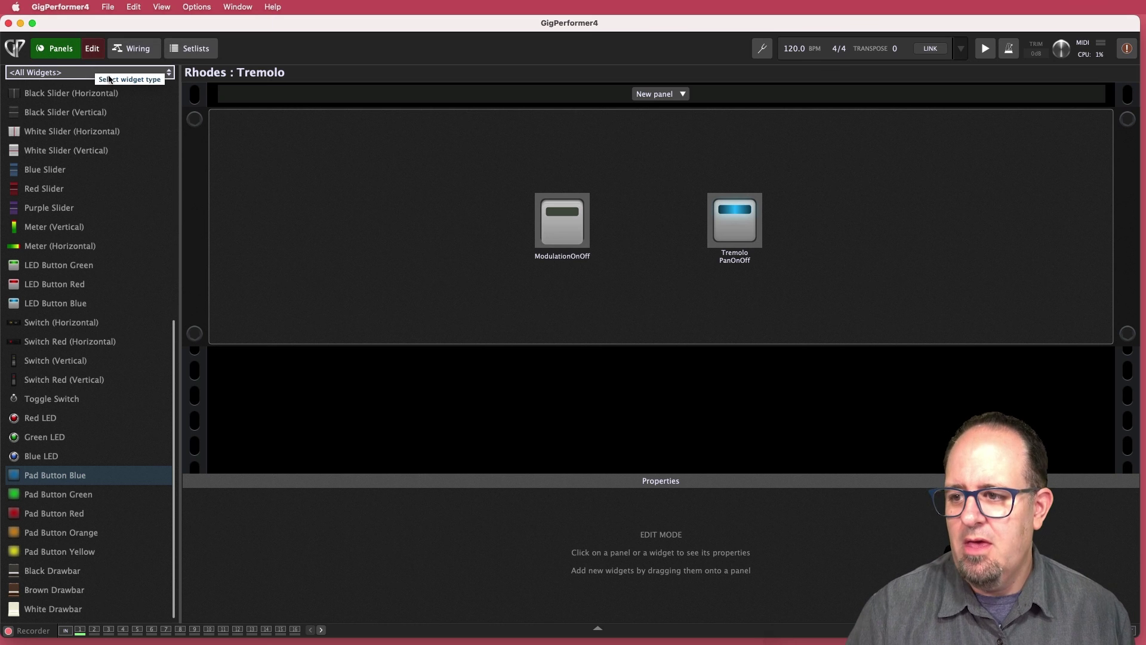
Drop a Pad Button Red widget onto the Moog : Chill panel, left of the Edge label
click(68, 53)
click(72, 90)
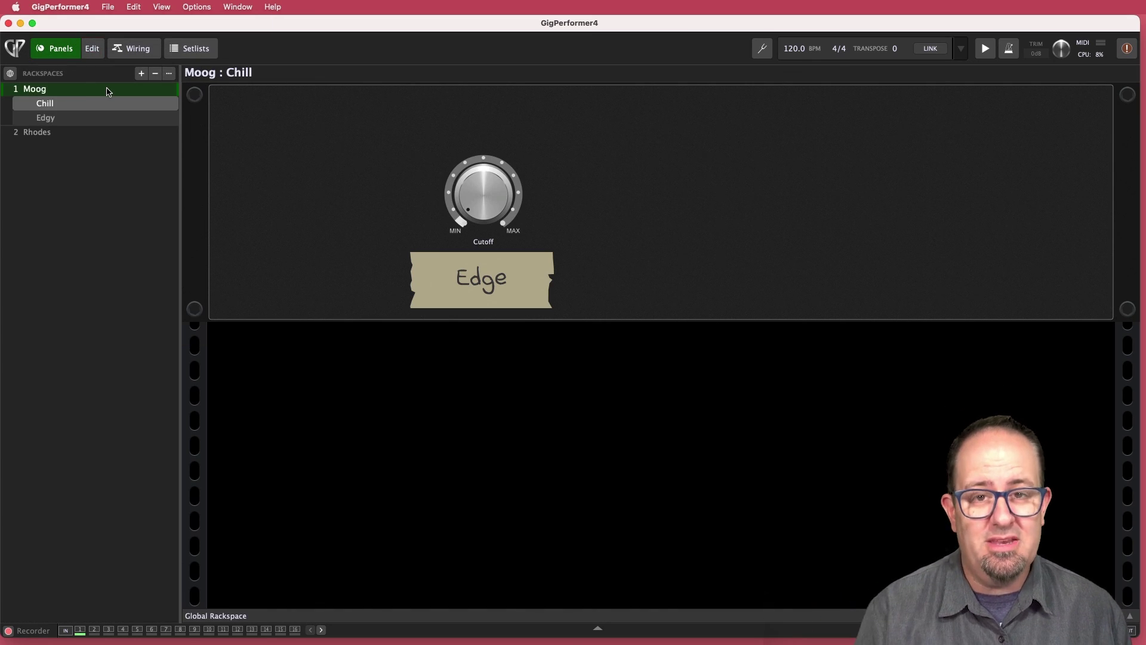
click(94, 50)
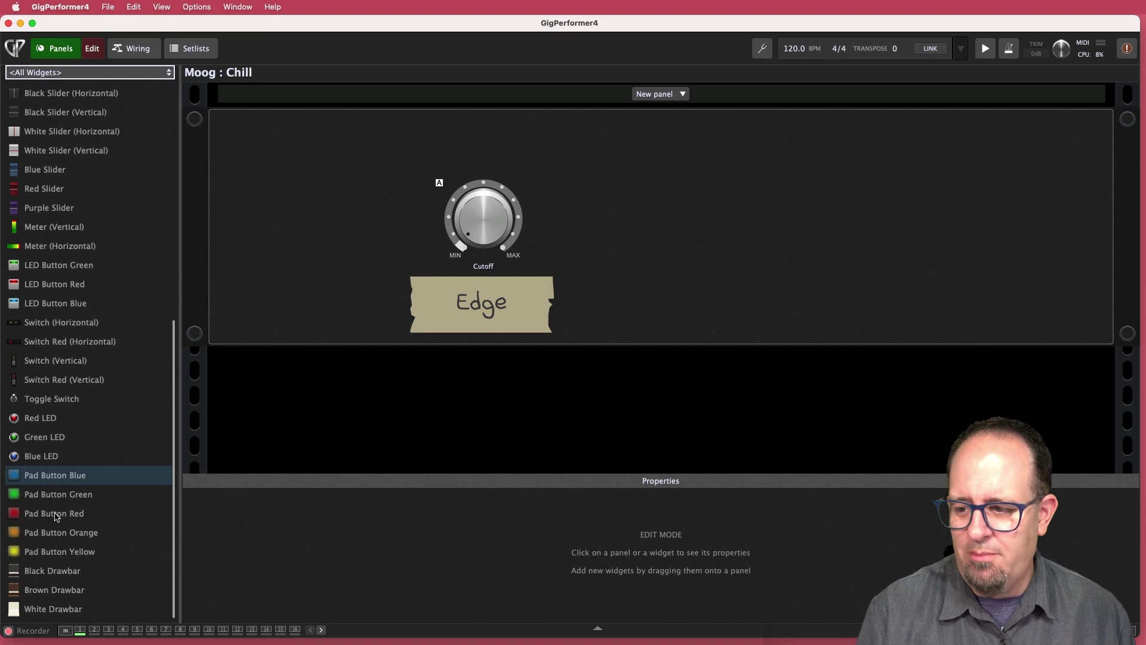
drag(56, 514, 249, 290)
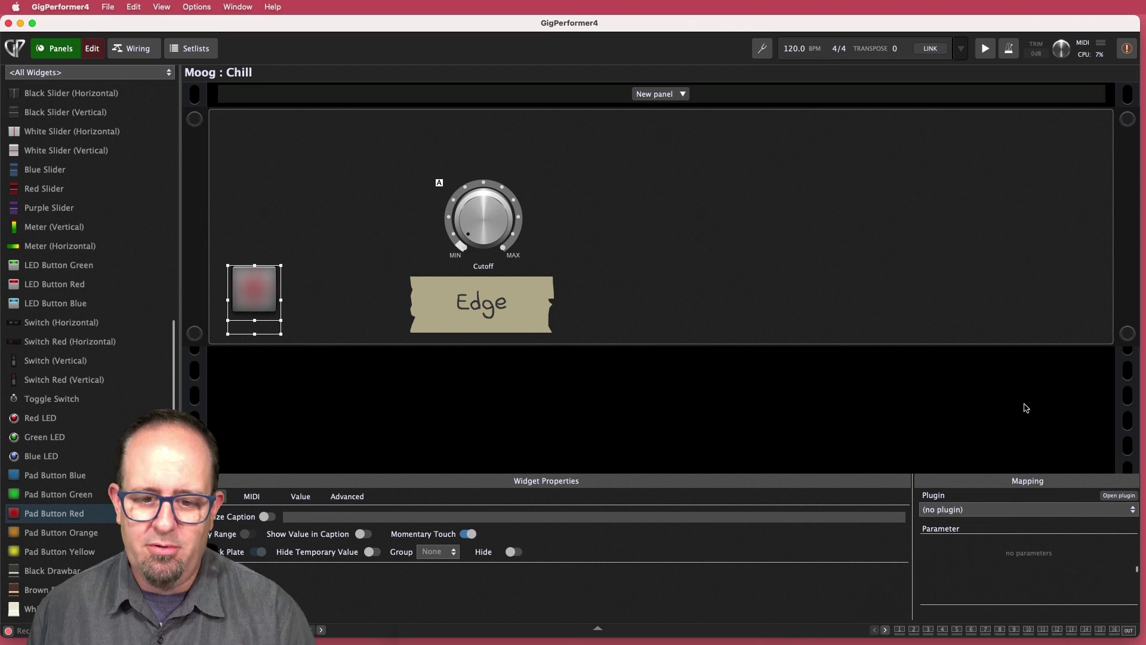
Map the red pad to the System Actions plugin's NextRackspace parameter
click(966, 509)
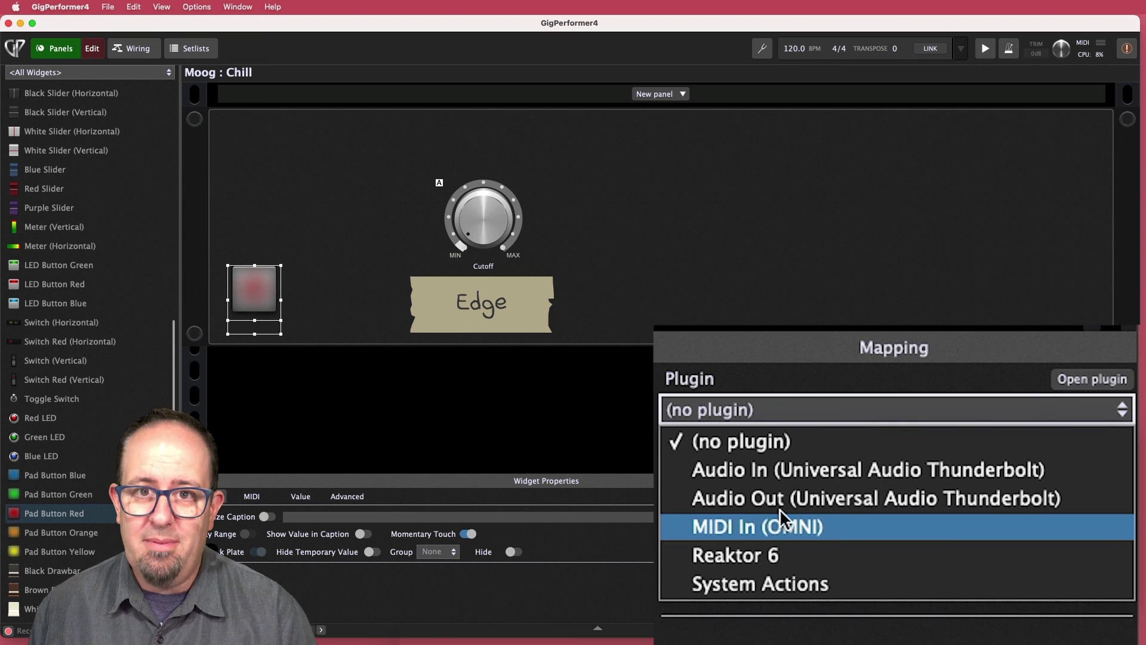
click(766, 580)
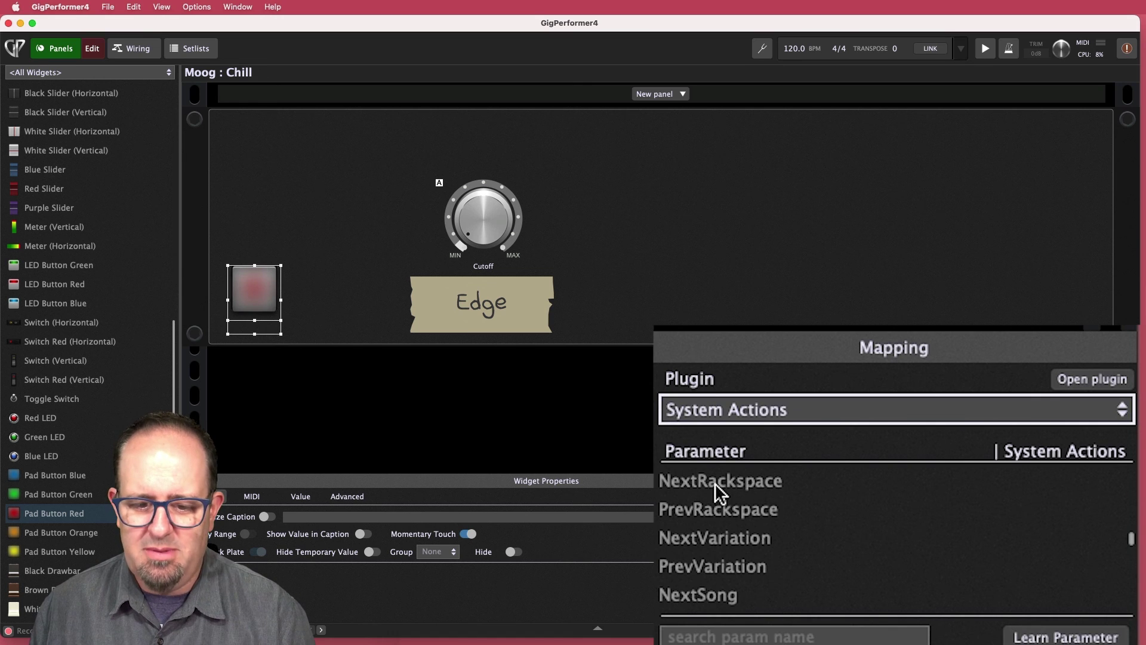
click(714, 482)
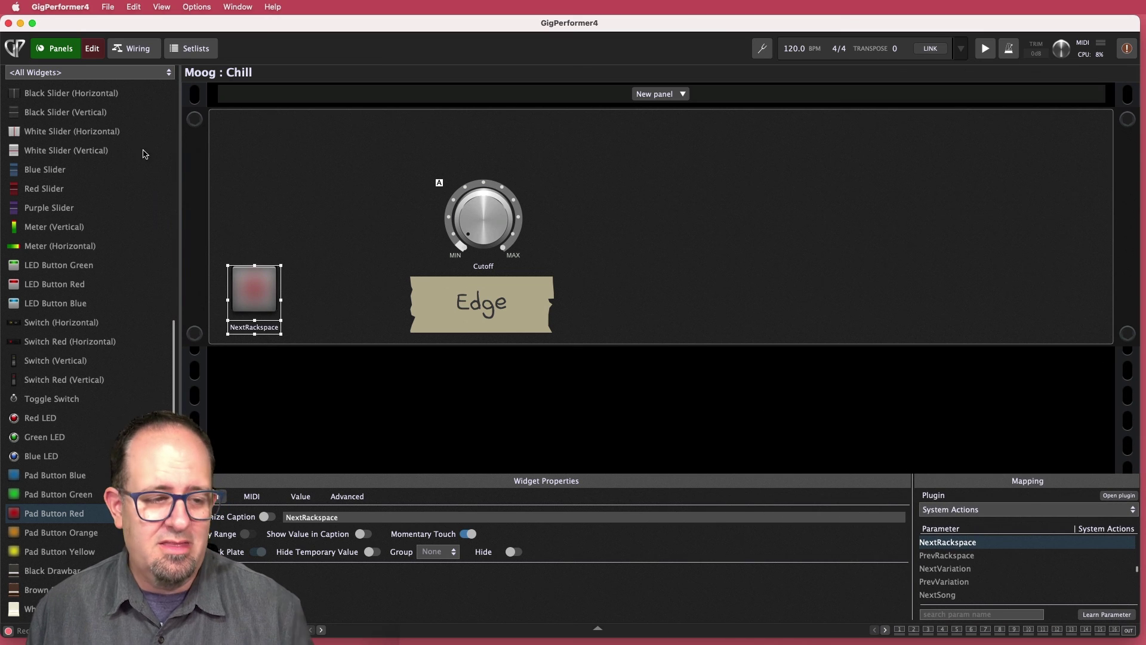
Test the NextRackspace pad, which jumps to Rhodes : Tremolo, then go back to Moog : Chill
click(62, 56)
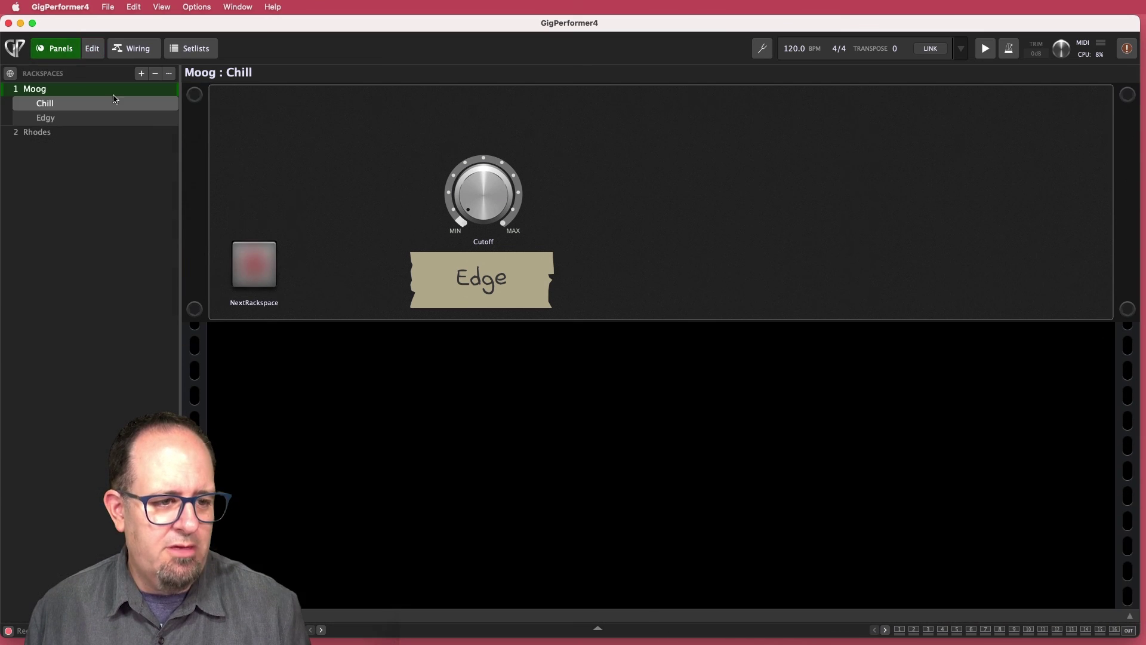
click(260, 274)
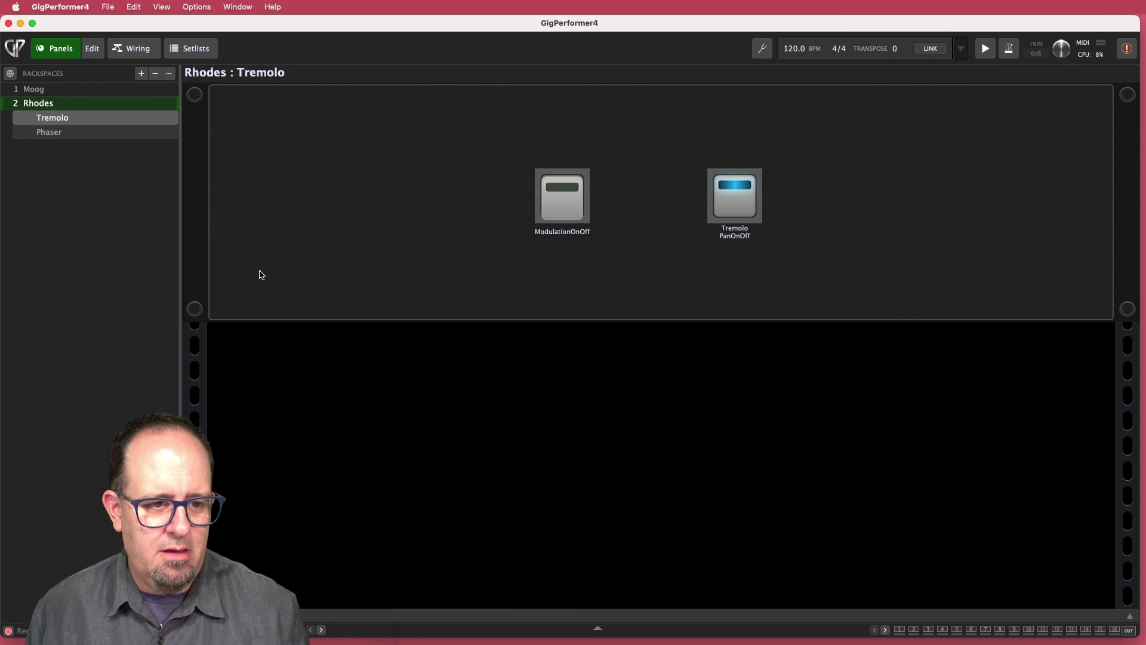
click(94, 94)
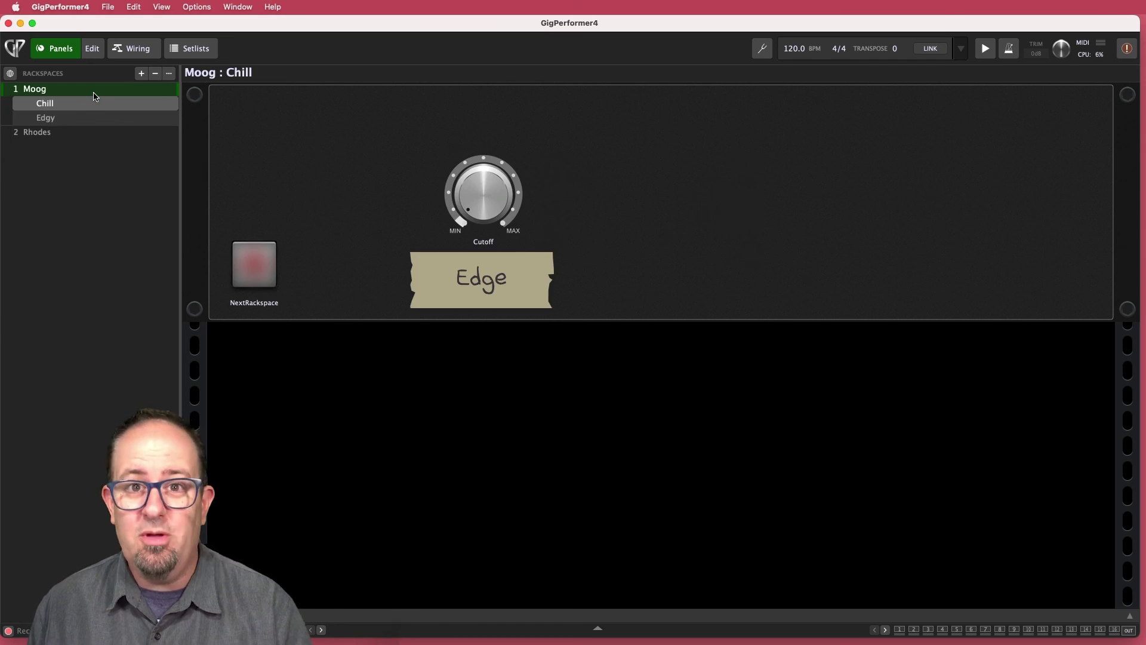
click(93, 48)
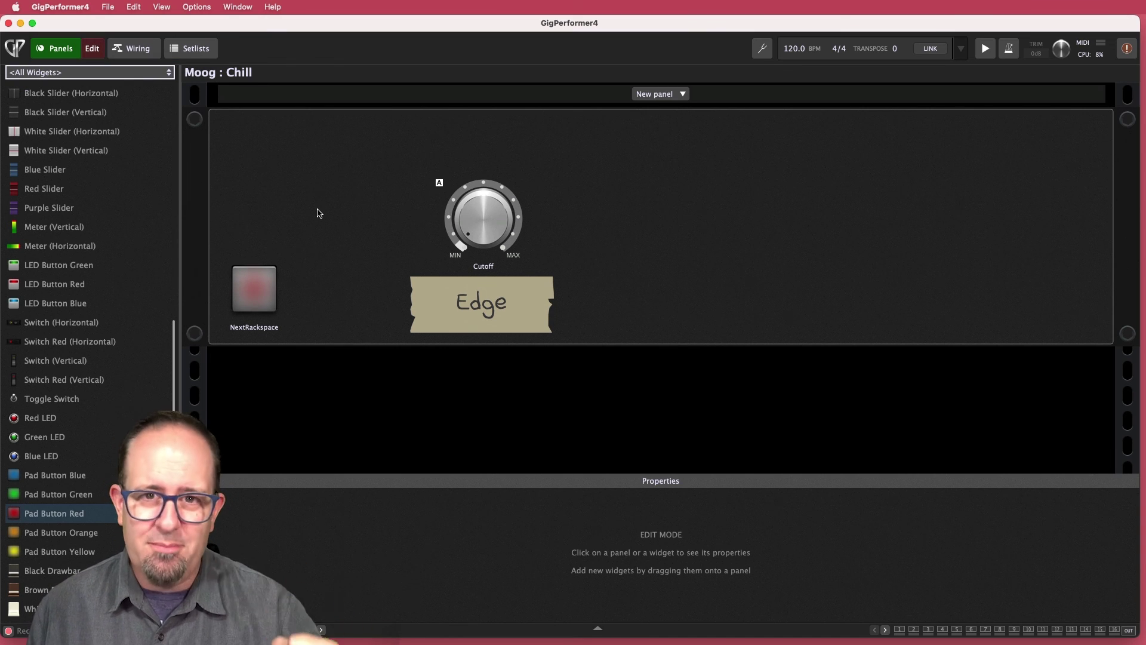
MIDI-learn the NextRackspace pad to Controller 116, Channel 1 on the Komplete Kontrol S49 MK2
click(265, 279)
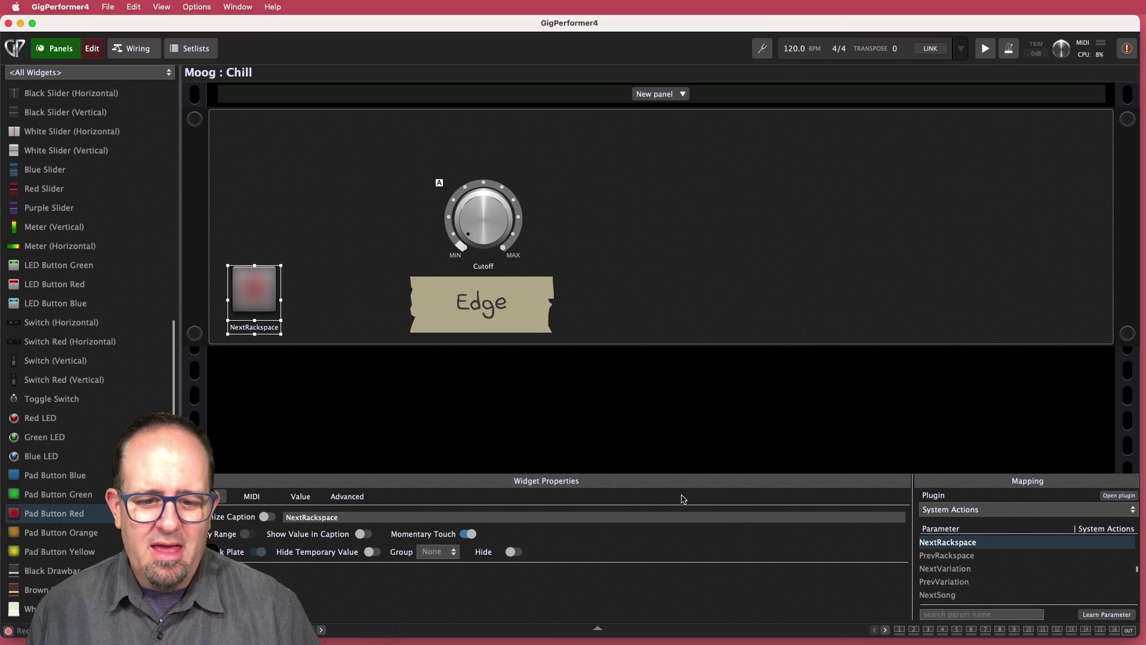
click(252, 496)
click(202, 516)
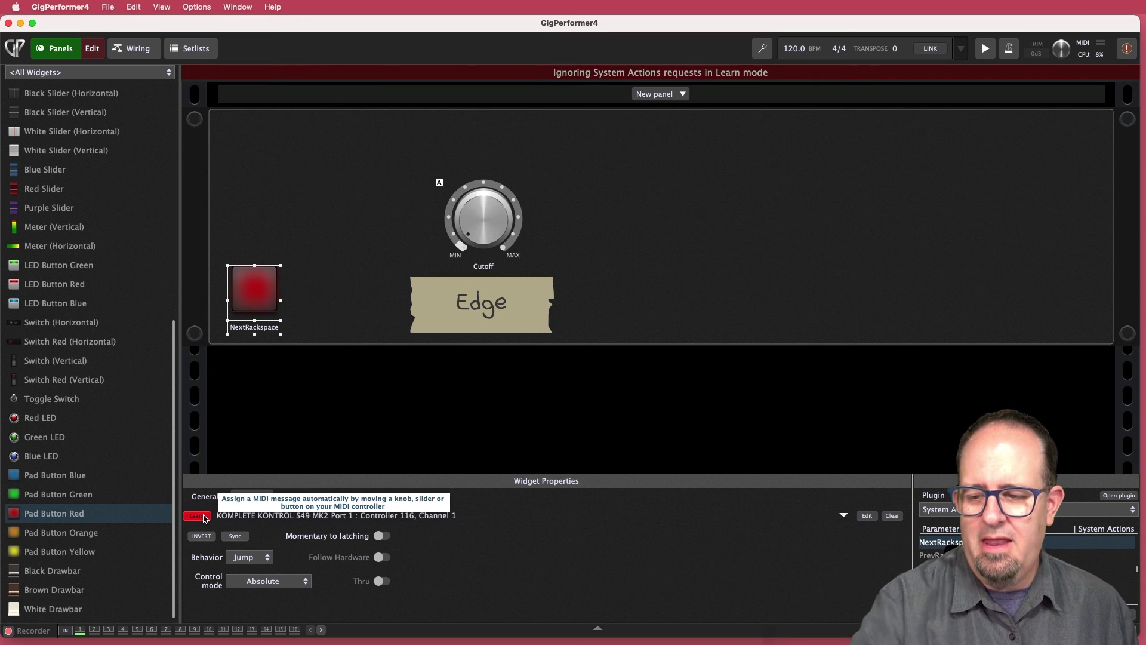
click(63, 49)
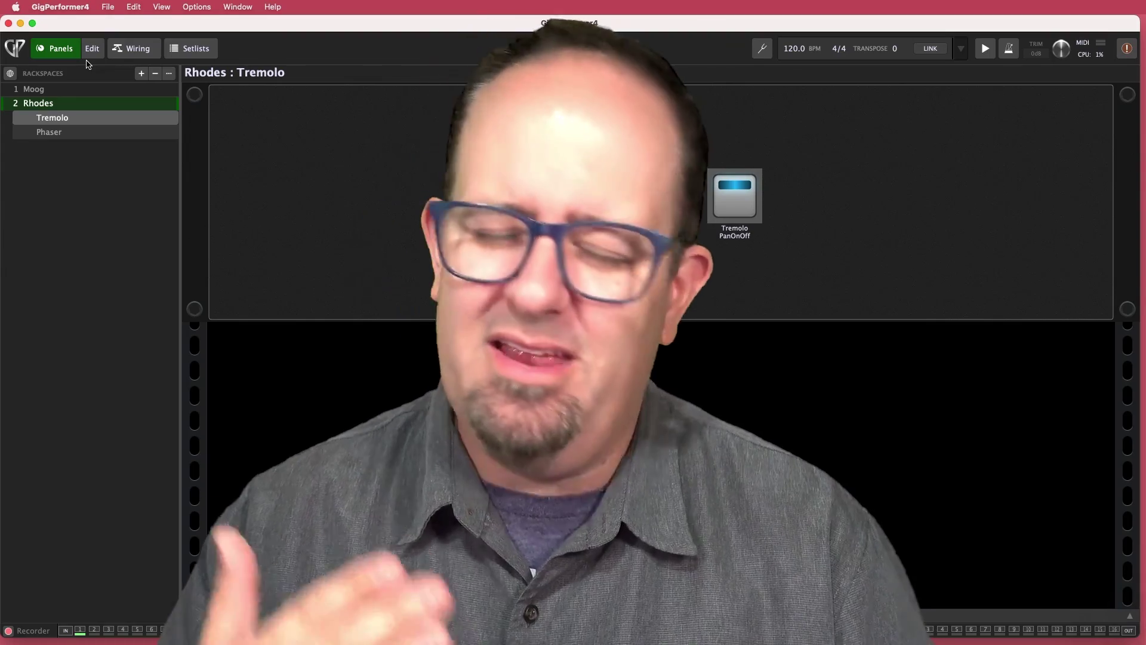
click(107, 91)
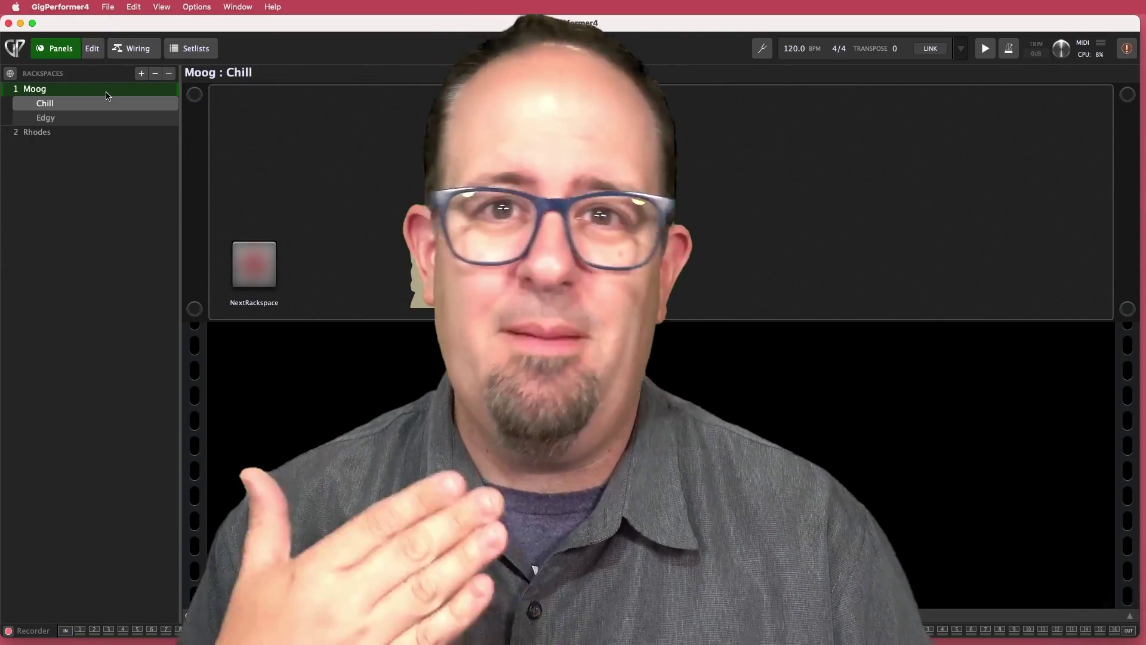